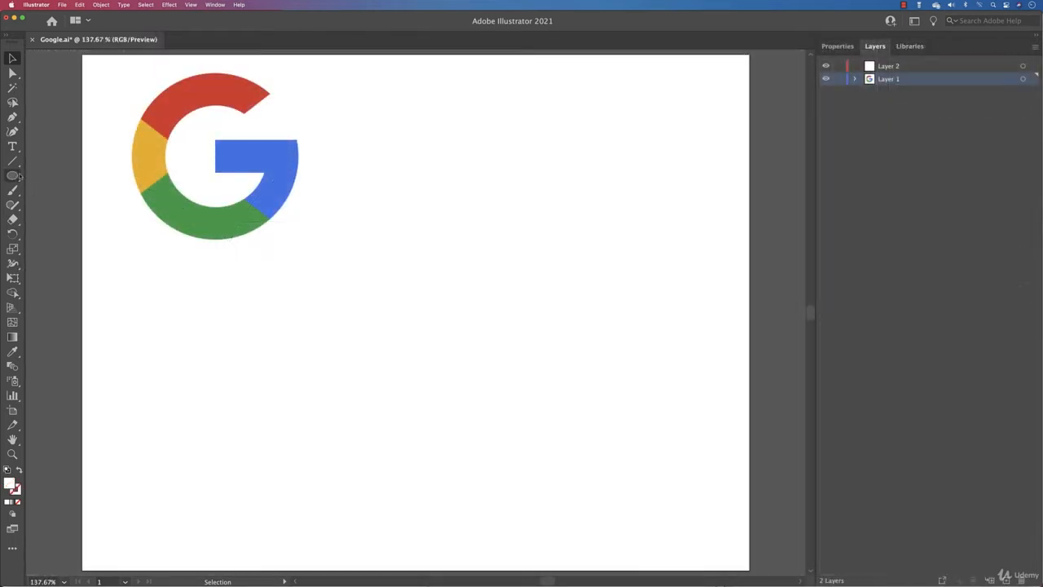
Draw a rectangle about 136 pt wide and 90 pt high on the blank area below the Google logo.
left_click_drag(12, 174, 72, 174)
left_click_drag(259, 278, 379, 364)
left_click(834, 47)
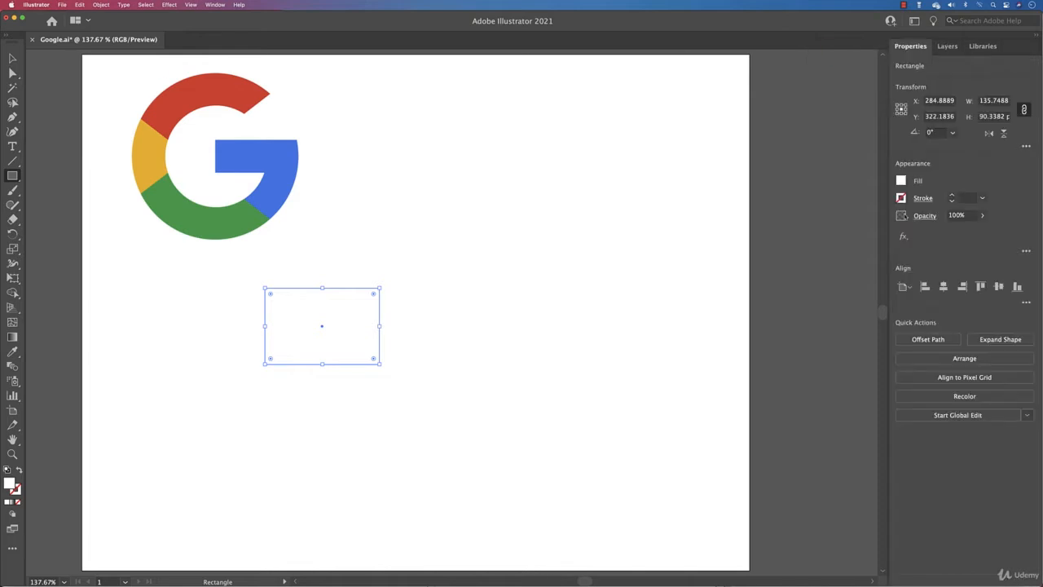
Give the rectangle a 0.25 pt stroke and remove its fill.
left_click(952, 195)
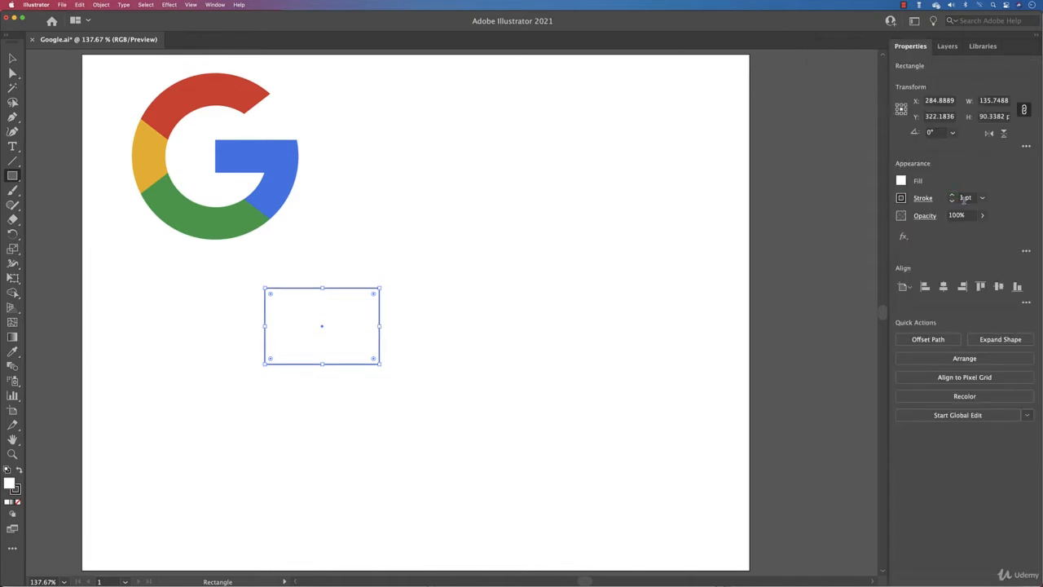
left_click(973, 198)
type("0.25")
key("Return")
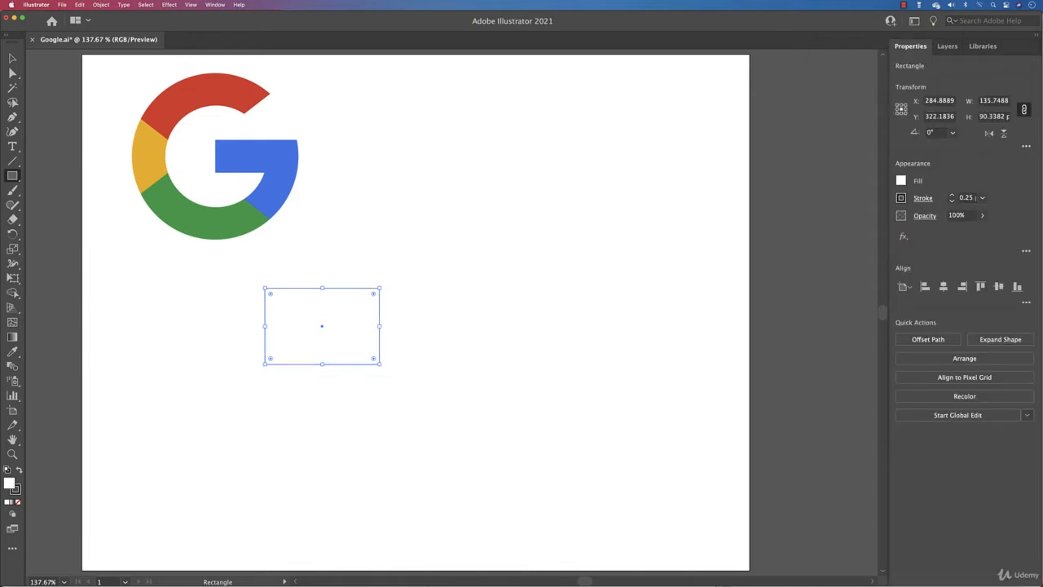
left_click(900, 180)
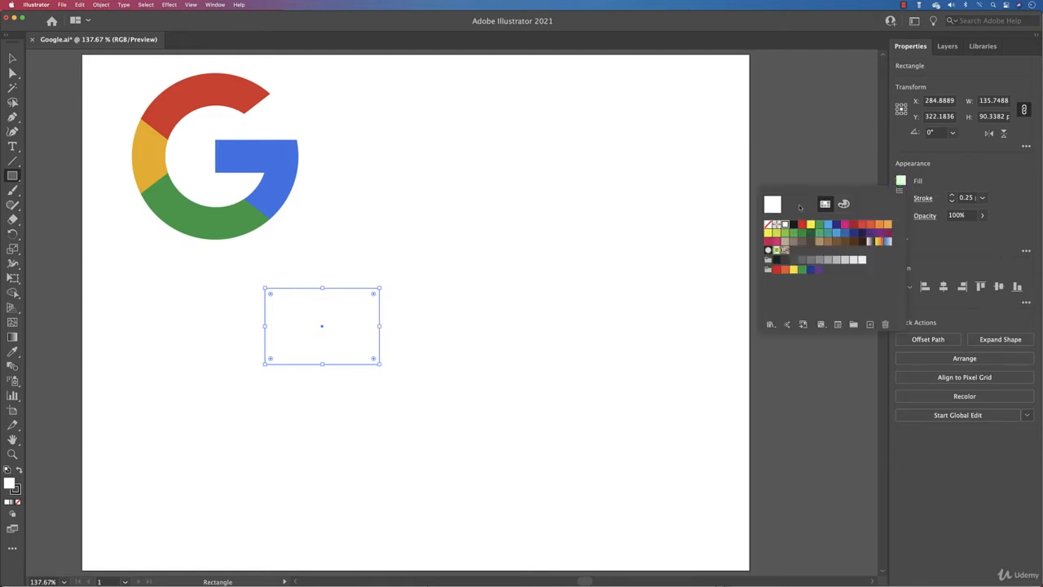
left_click(767, 224)
left_click(514, 307)
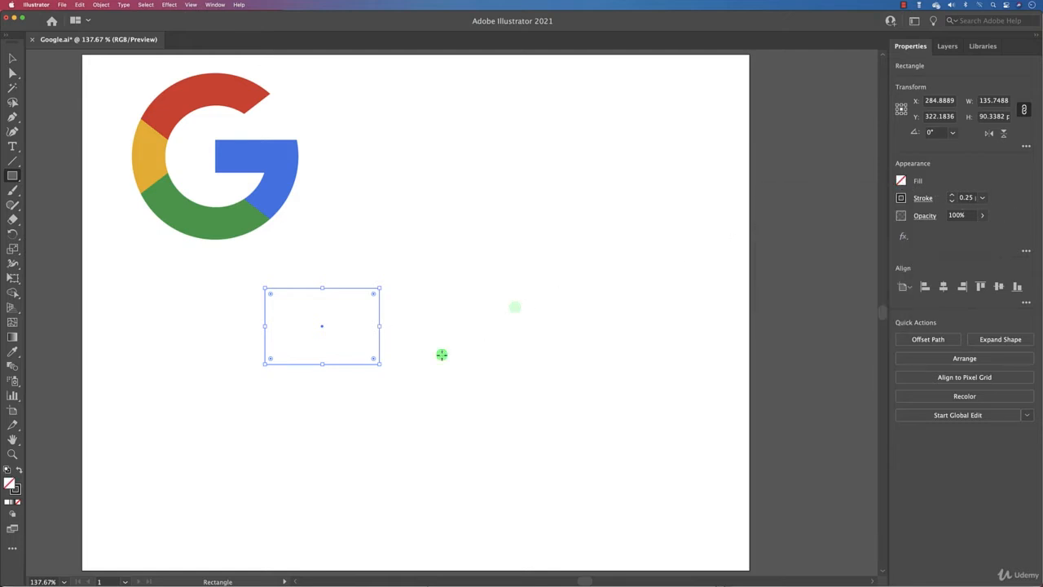
Unlink the rectangle's proportions and set its size to 30 pt wide by 50 pt high.
left_click(12, 58)
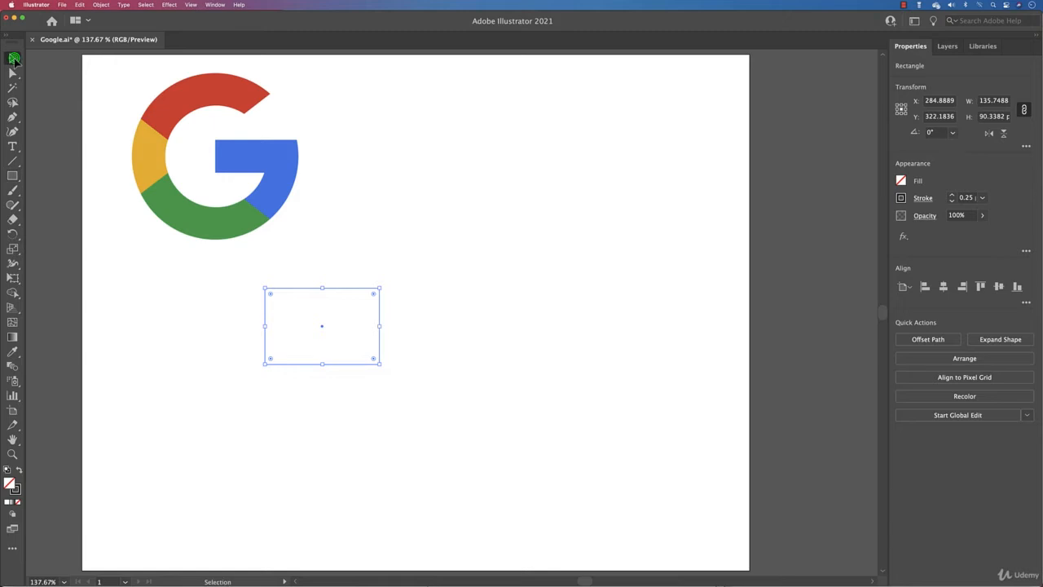
left_click(412, 257)
left_click(353, 290)
left_click(1025, 111)
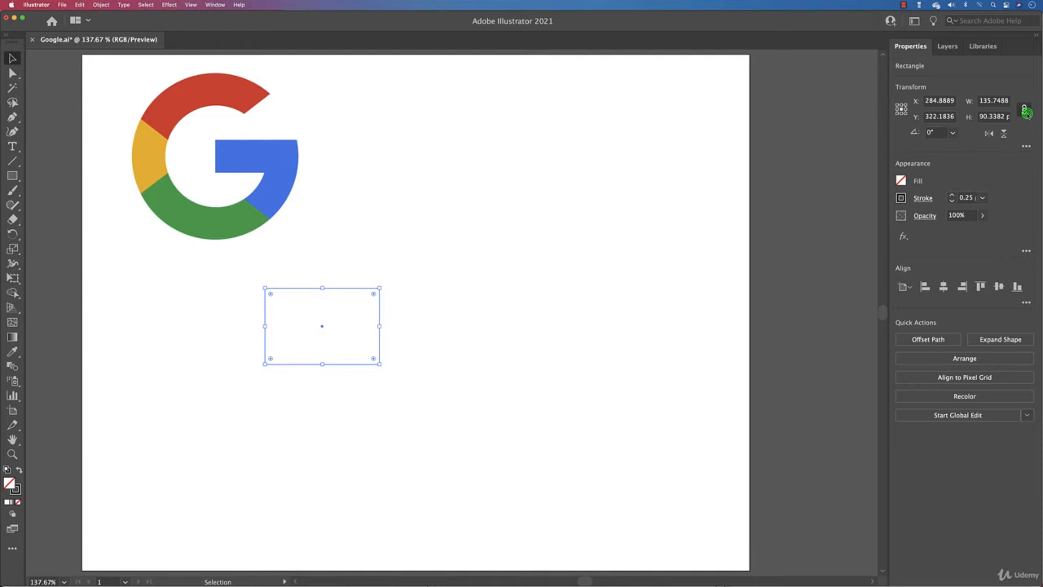
left_click(976, 100)
type("3")
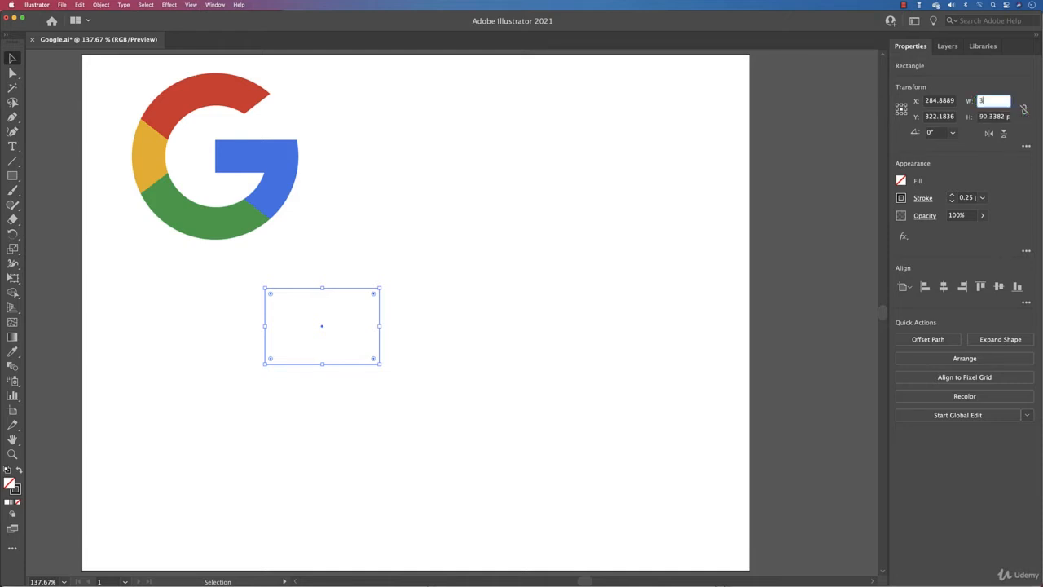
type("0")
key("Return")
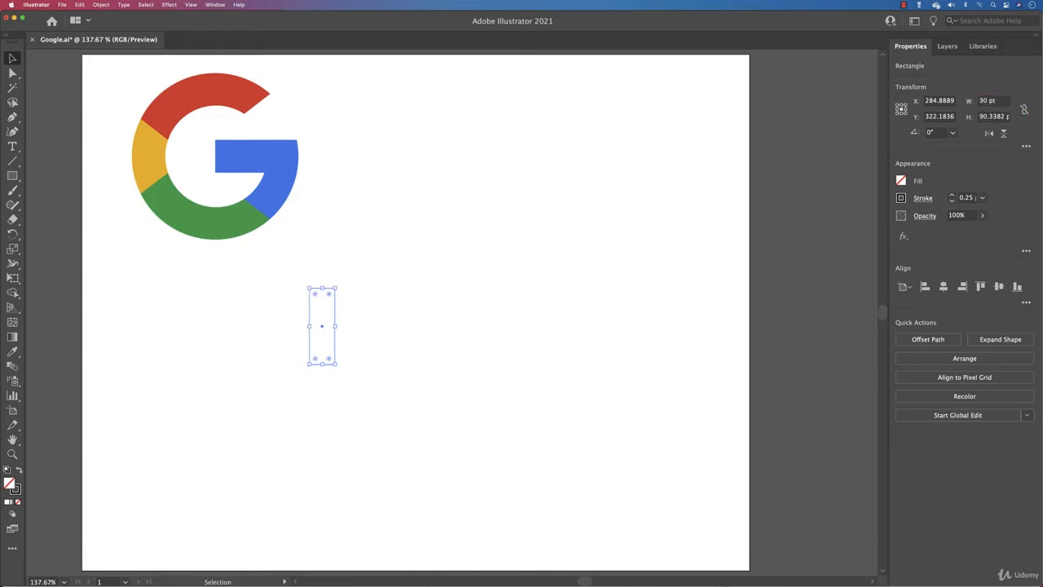
left_click(982, 116)
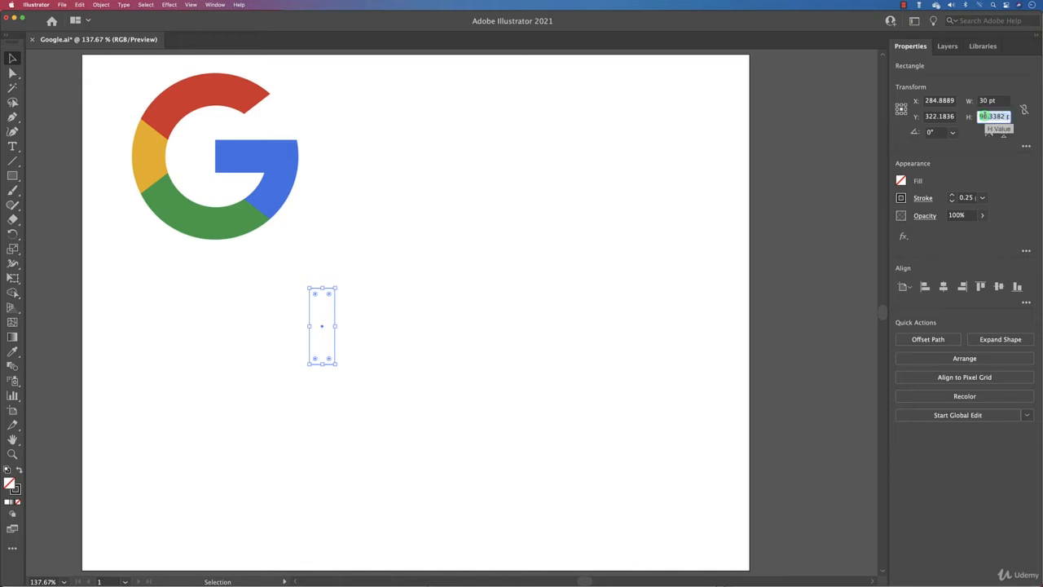
type("50")
key("Return")
Duplicate the rectangle horizontally to its right and set the copy's width to 60 pt.
scroll(301, 350, "up", 5)
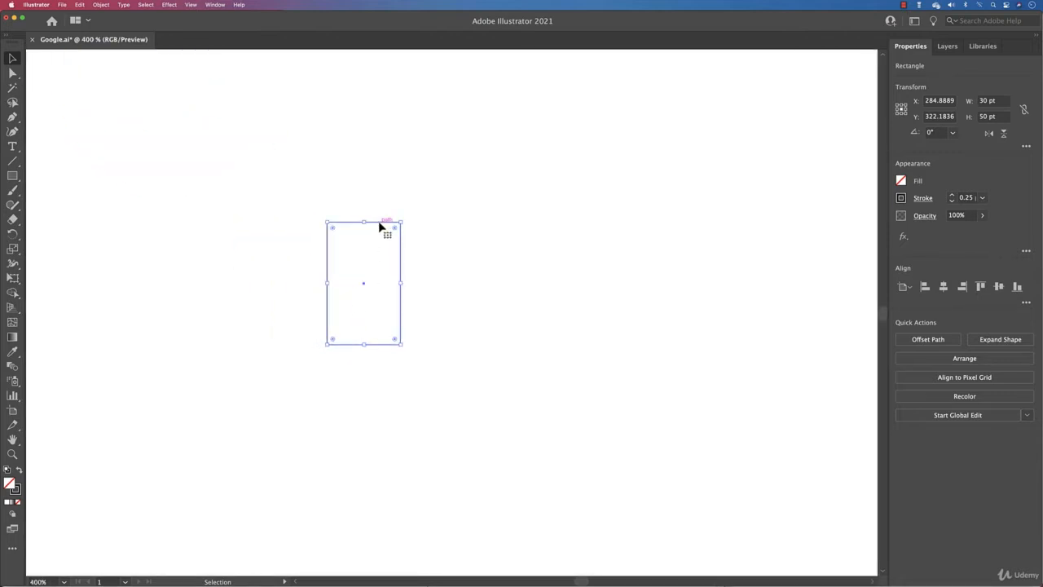
left_click_drag(401, 238, 502, 238)
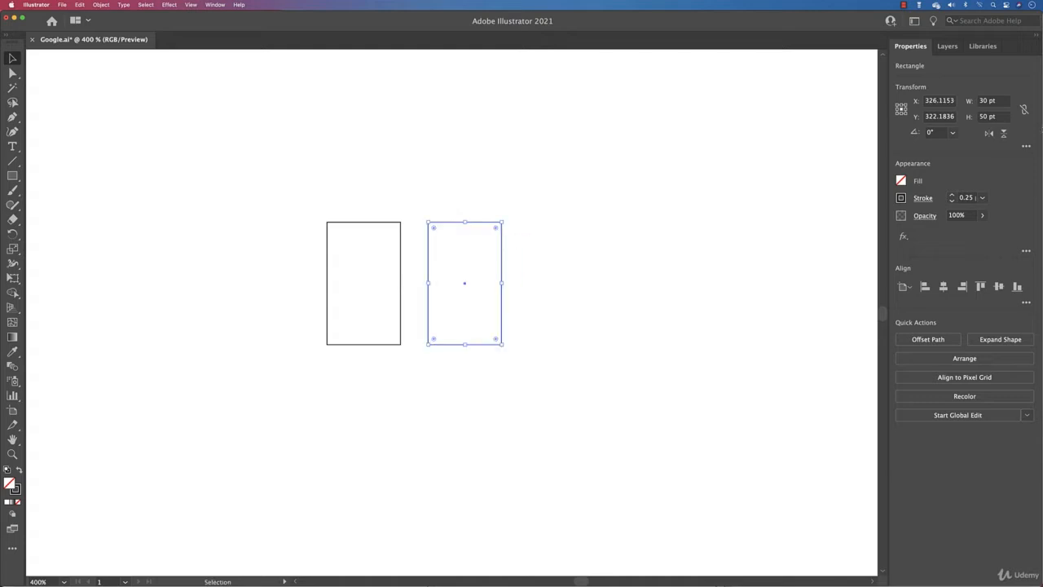
left_click(1001, 101)
type("60")
key("Return")
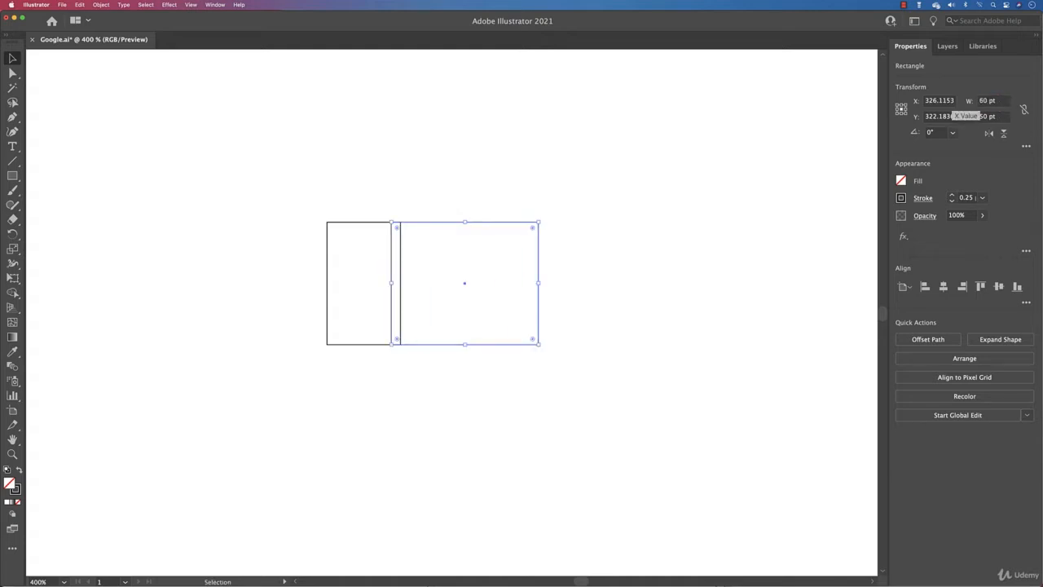
Move the 60 pt wide rectangle so its left edge snaps against the right edge of the narrow rectangle.
left_click_drag(462, 285, 475, 289)
left_click_drag(363, 207, 432, 243)
left_click(414, 198)
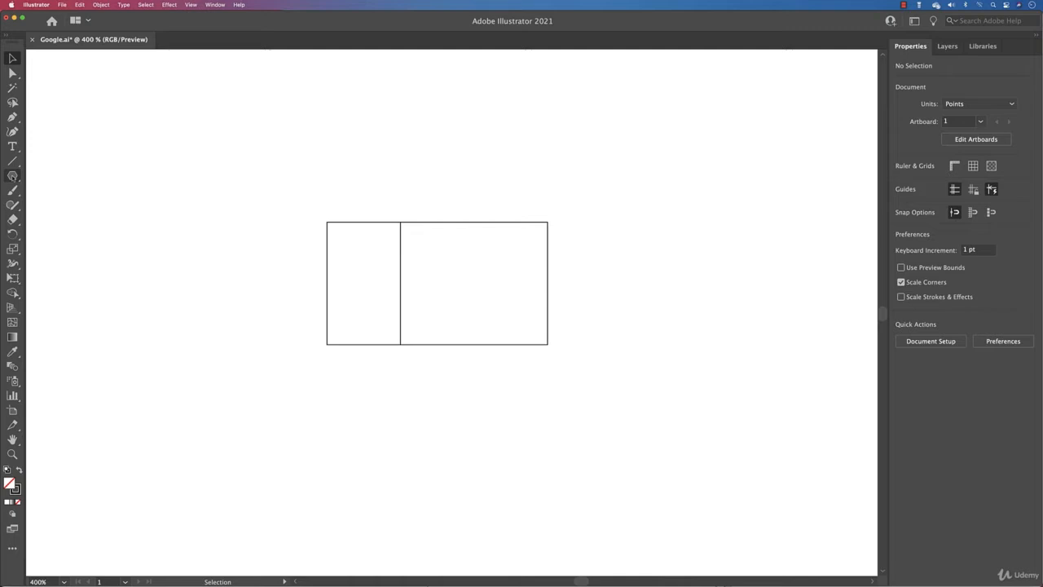
Create a 3-sided polygon with the Polygon tool at the upper left of the two rectangles.
mouse_move(13, 175)
left_mouse_down()
mouse_move(27, 187)
mouse_move(118, 190)
left_mouse_up()
left_click(55, 218)
left_click(256, 193)
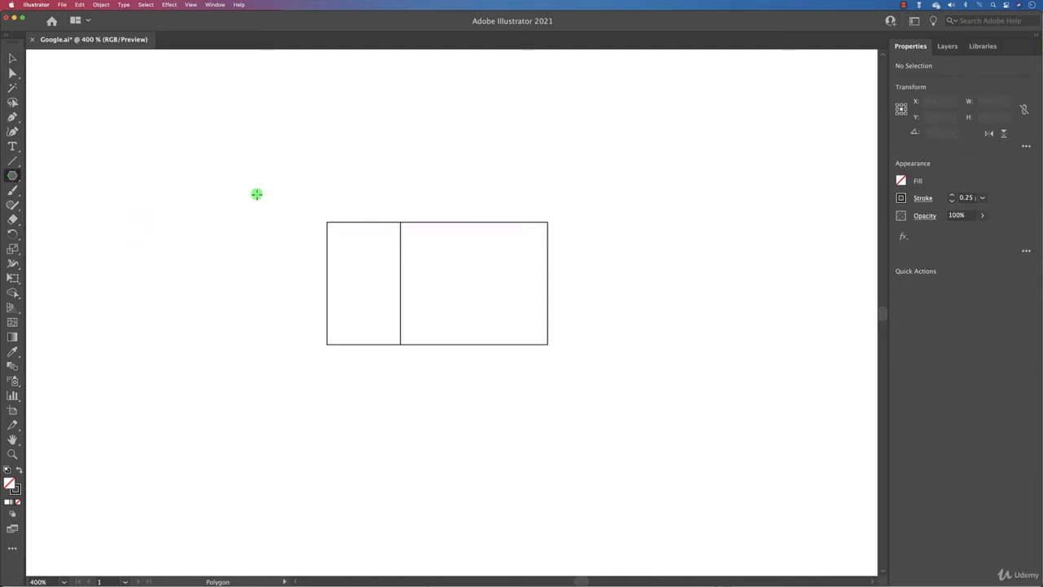
left_click(512, 335)
type("3")
key("Return")
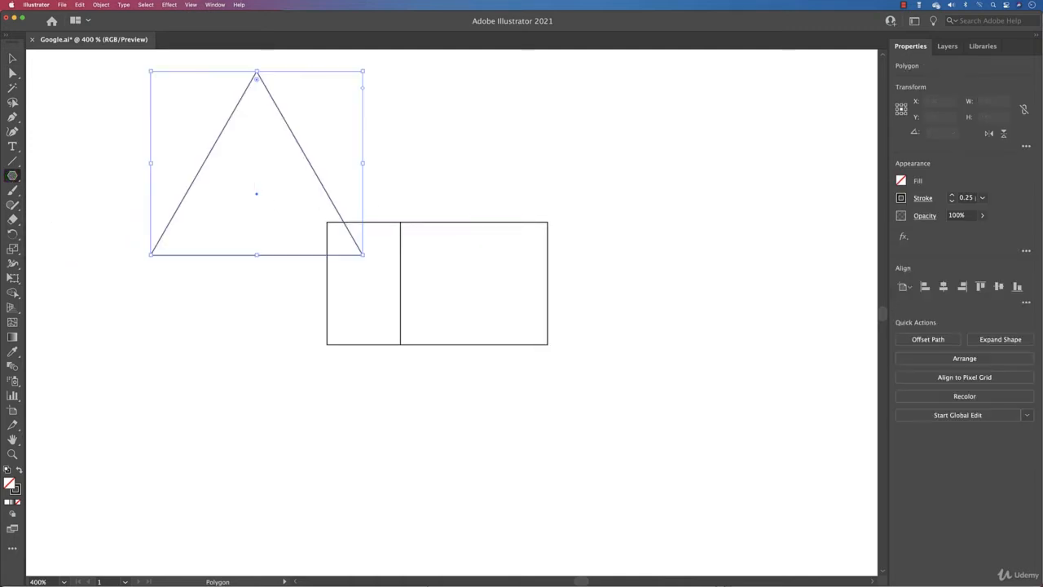
Rotate the triangle 90° and fit it over the wide rectangle, tip on the dividing line's midpoint, narrowed to about 60 pt.
left_click_drag(256, 195, 481, 279)
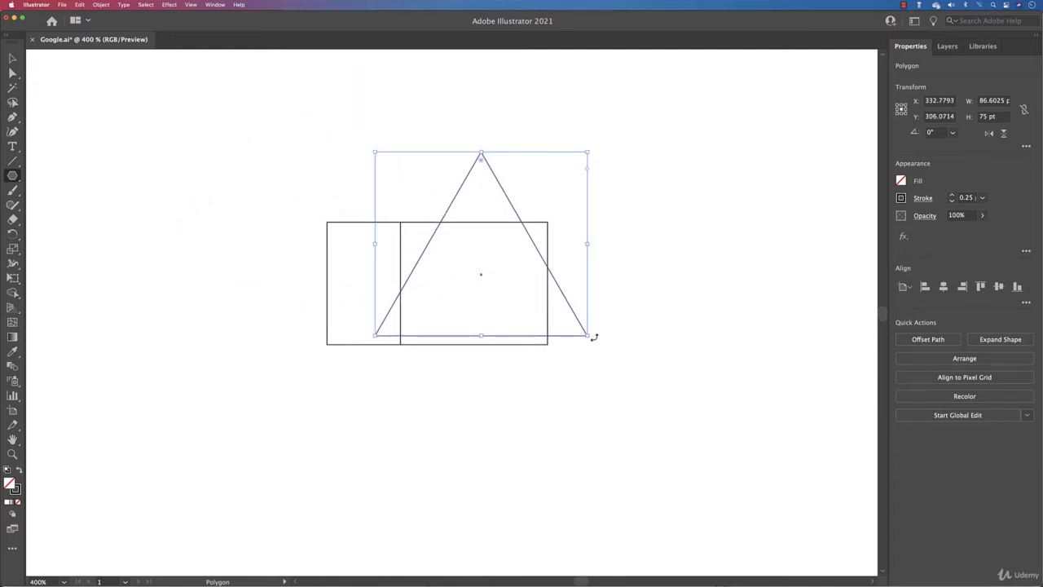
left_click_drag(589, 335, 540, 171)
left_click_drag(481, 280, 550, 288)
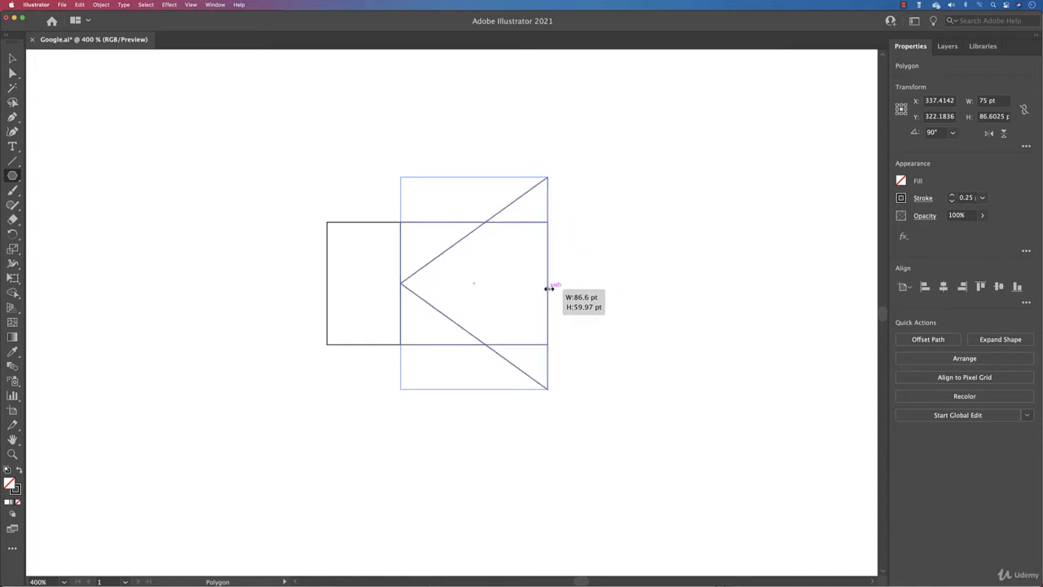
left_click_drag(549, 288, 549, 287)
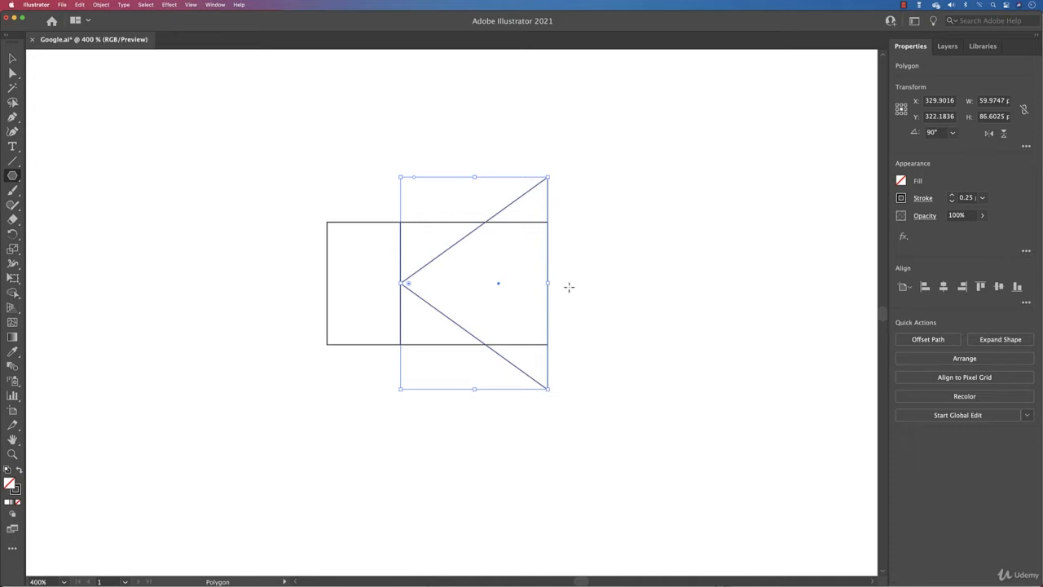
Make a horizontally mirrored copy of the triangle and move it left so the two triangles meet tip to tip.
left_click(989, 133)
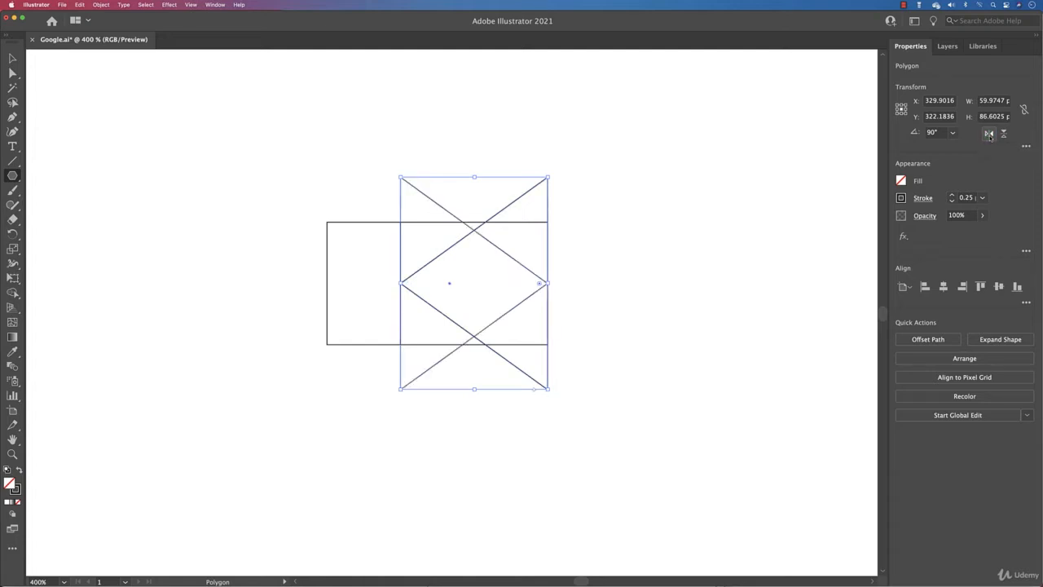
left_click_drag(451, 289, 303, 296)
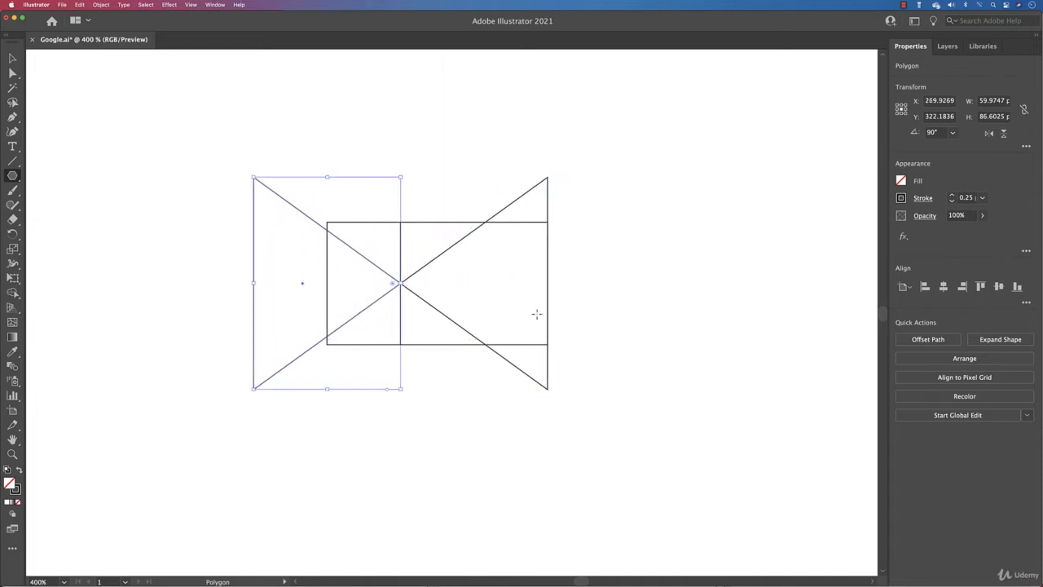
Draw a 90 pt circle spanning the combined width of the two rectangles.
left_click(17, 175)
left_click(74, 206)
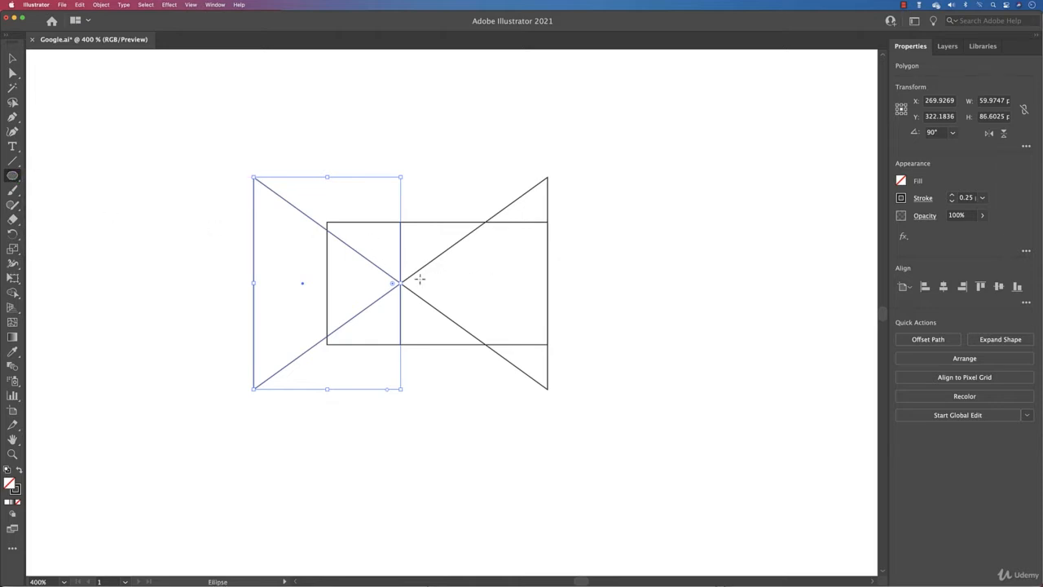
left_click_drag(419, 279, 549, 380)
left_click_drag(290, 279, 329, 285)
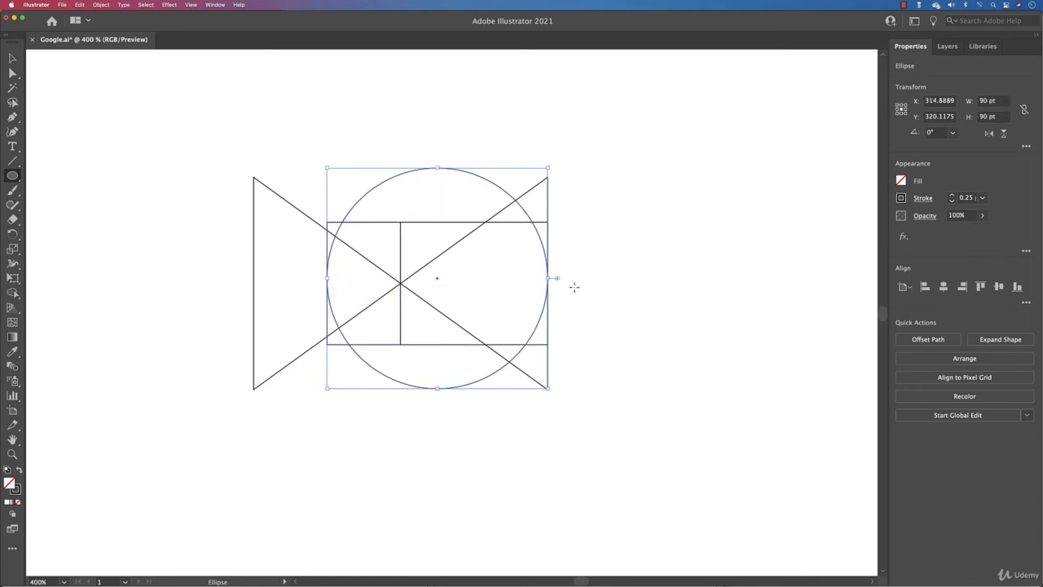
Draw a horizontal bar about 43 pt by 14 pt inside the circle, flush with its right edge and vertically centred on it.
left_click(13, 176)
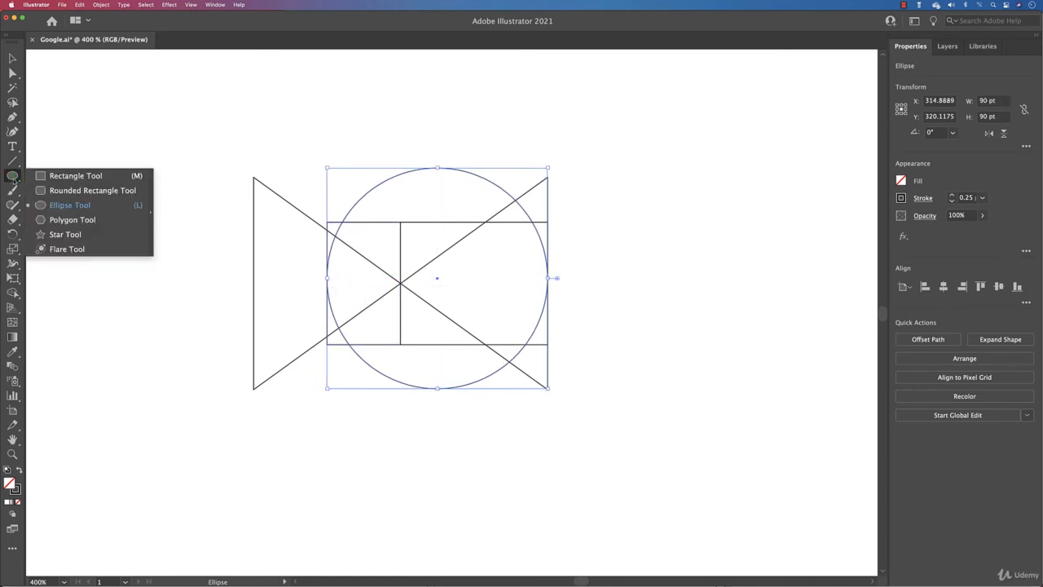
left_click(92, 178)
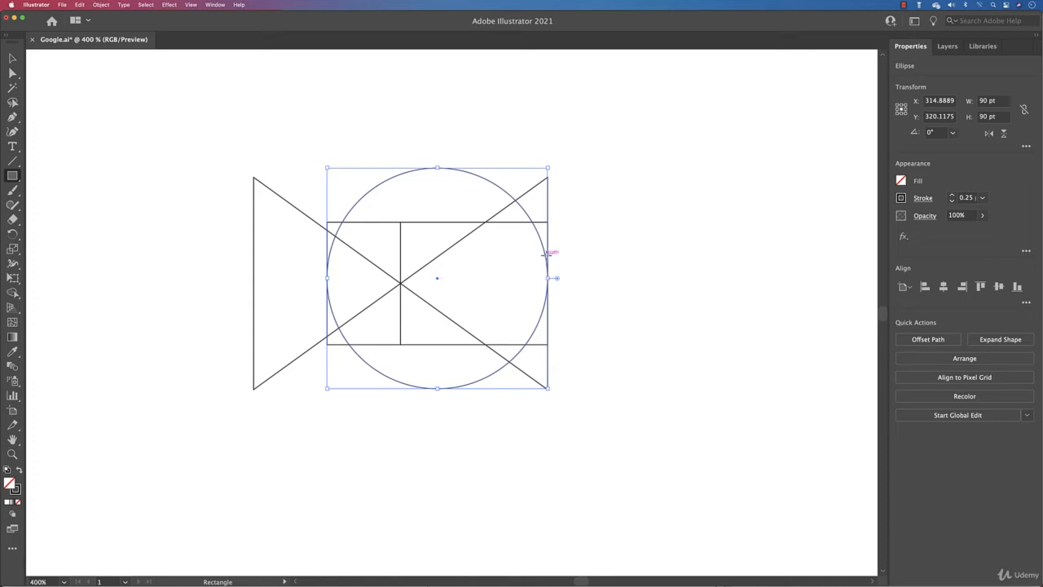
left_click_drag(578, 246, 461, 305)
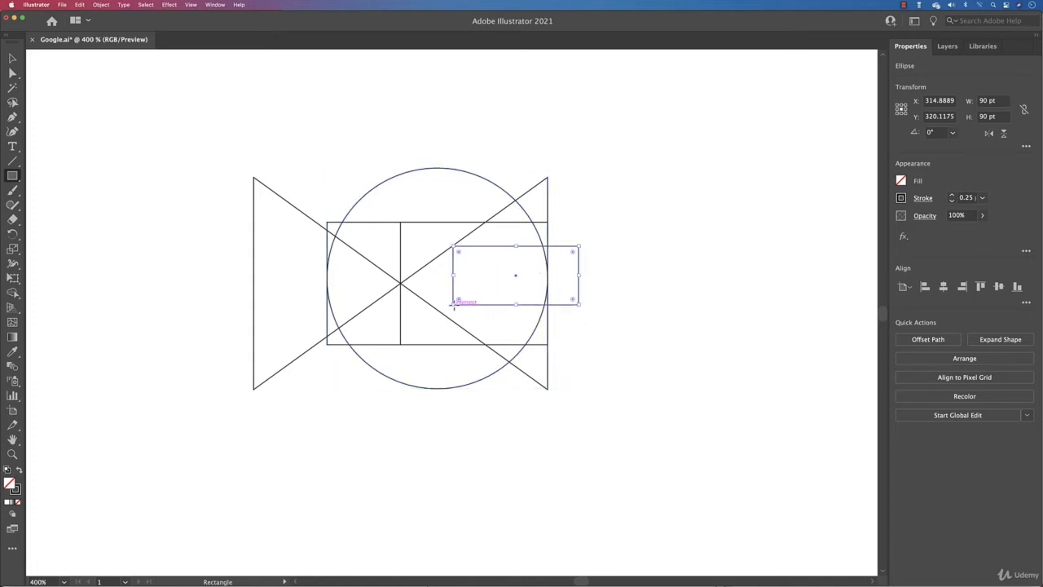
left_click_drag(516, 277, 484, 276)
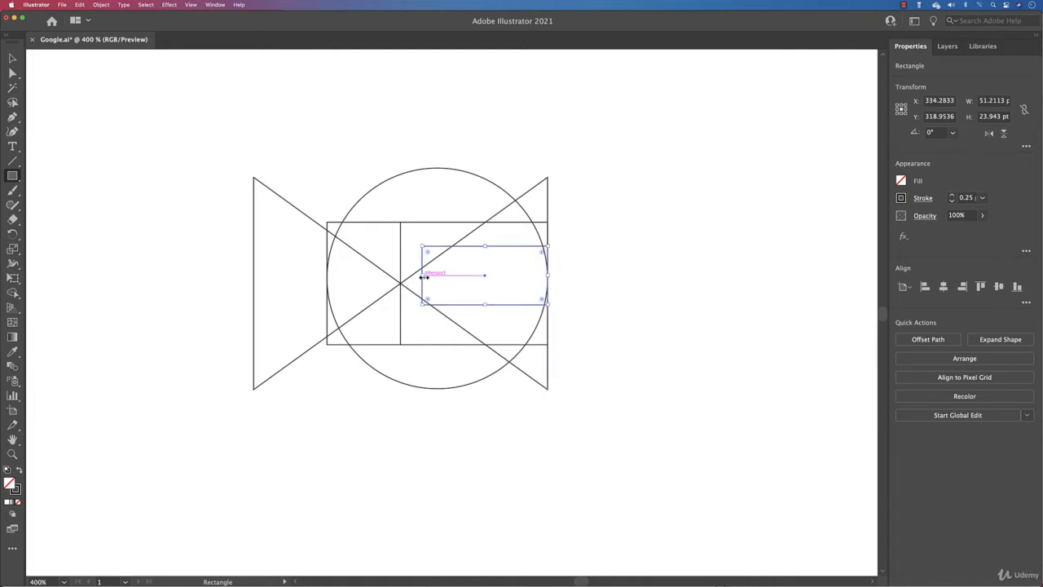
left_click_drag(421, 277, 452, 279)
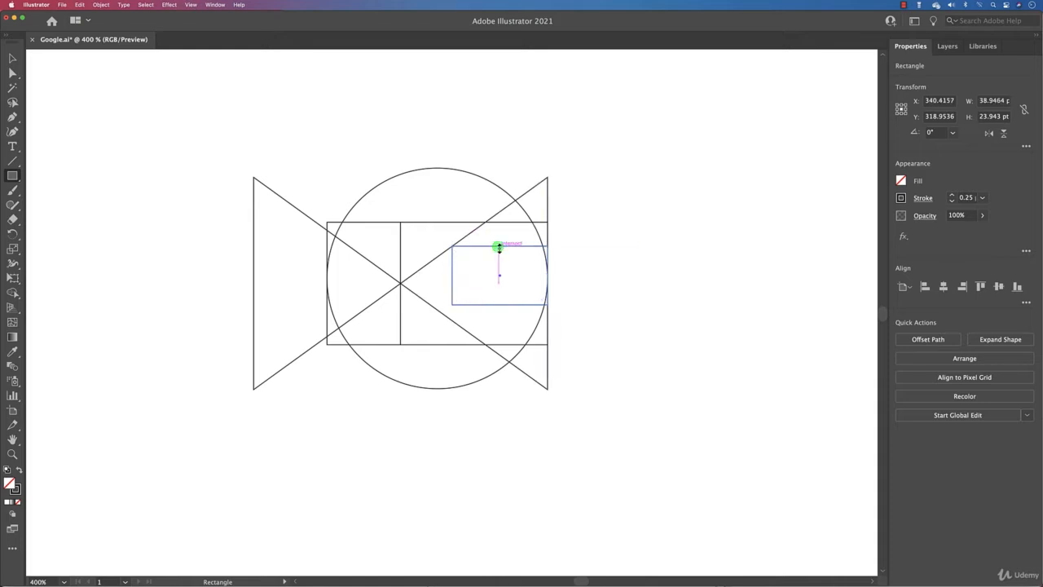
left_click_drag(499, 246, 442, 280)
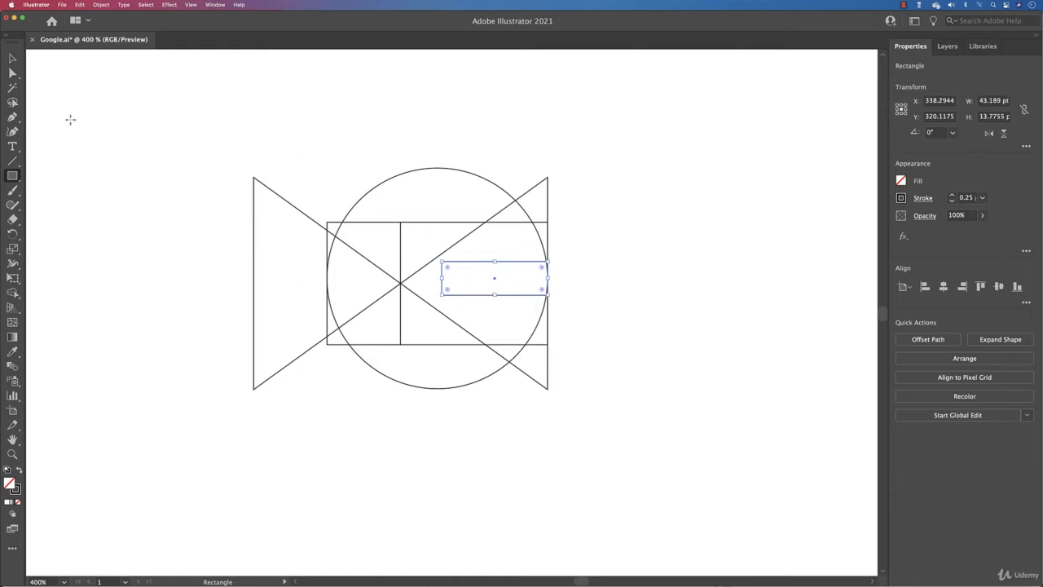
Draw a vertical line about 142 pt long through the circle and align its horizontal centre to the circle as key object.
left_click(12, 160)
left_click_drag(432, 100, 440, 448)
left_click(13, 58)
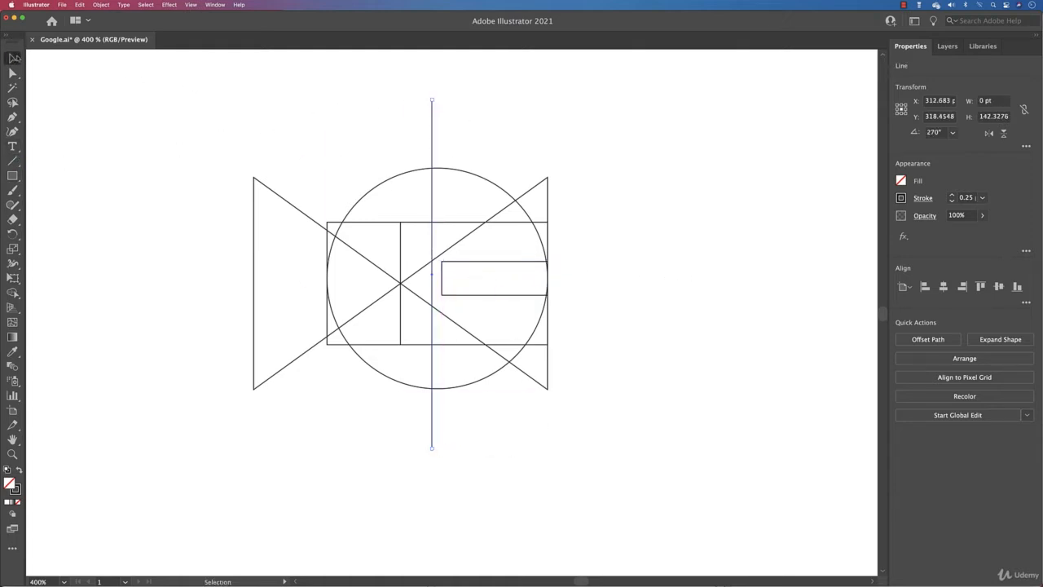
left_click_drag(371, 124, 440, 178)
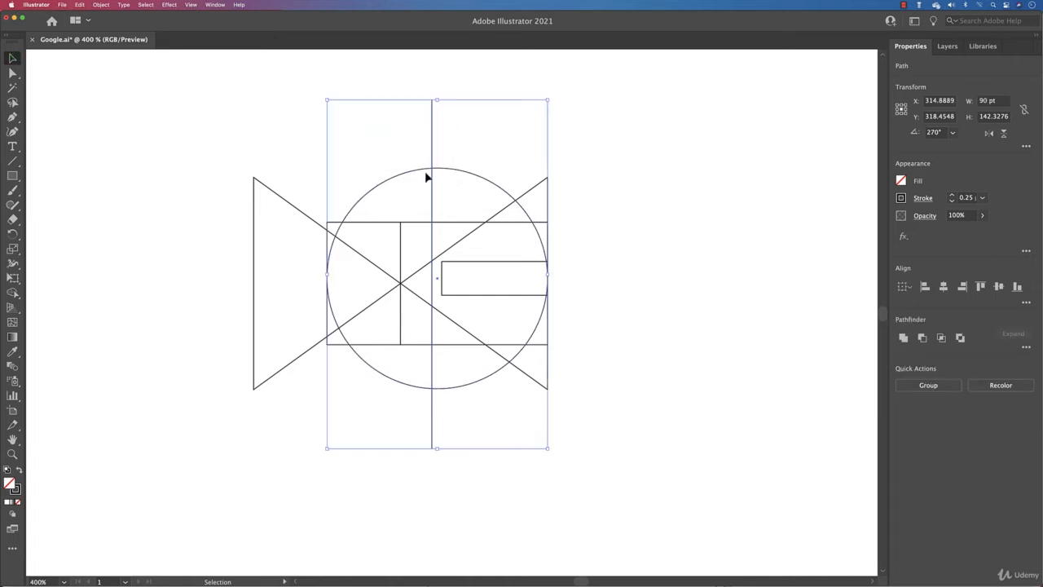
left_click(471, 173)
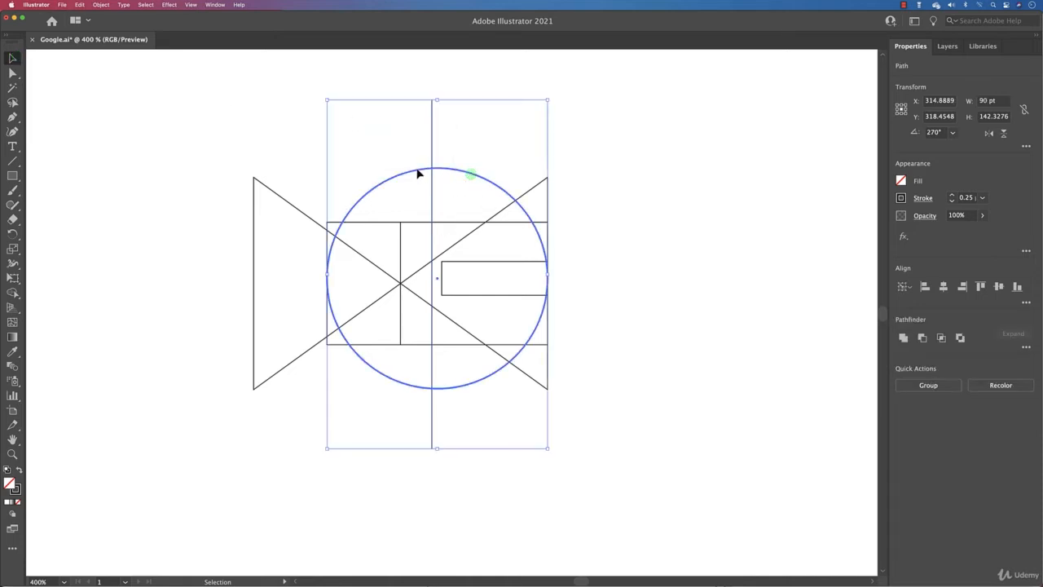
left_click(943, 286)
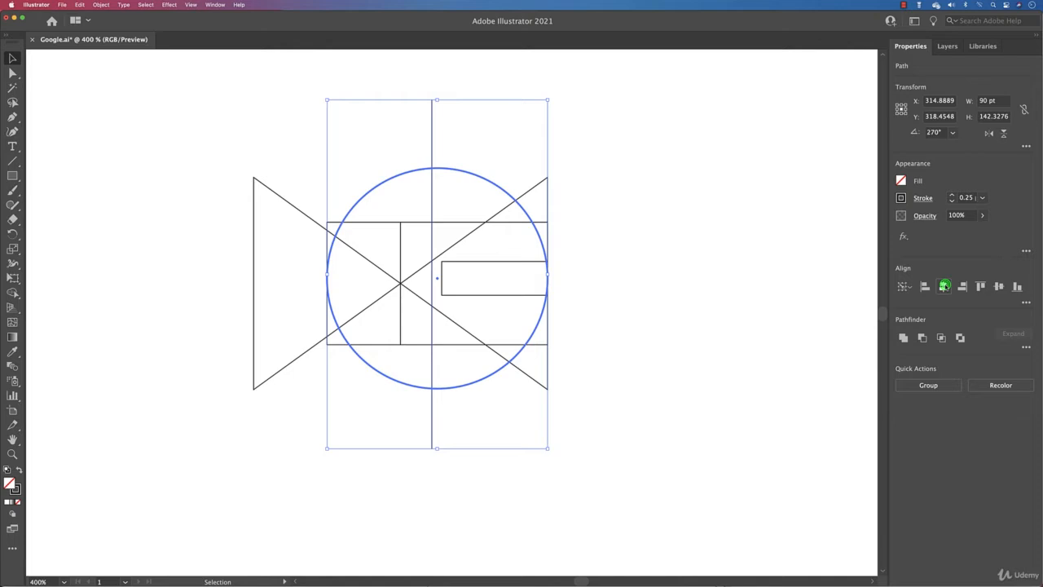
left_click(727, 298)
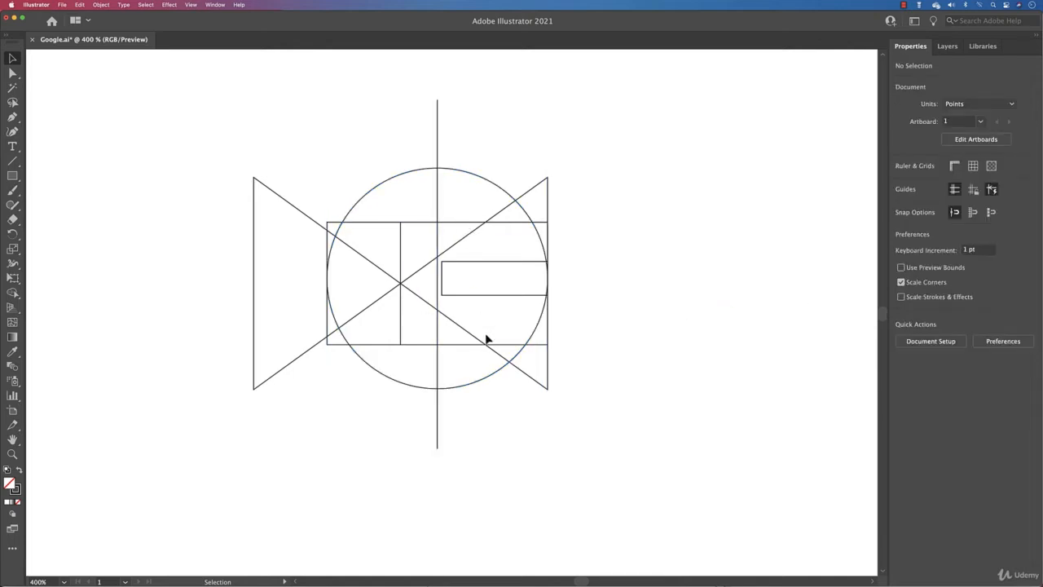
Make a concentric copy of the 90 pt circle, scaled down about its centre to about 62.8 pt.
left_click(499, 189)
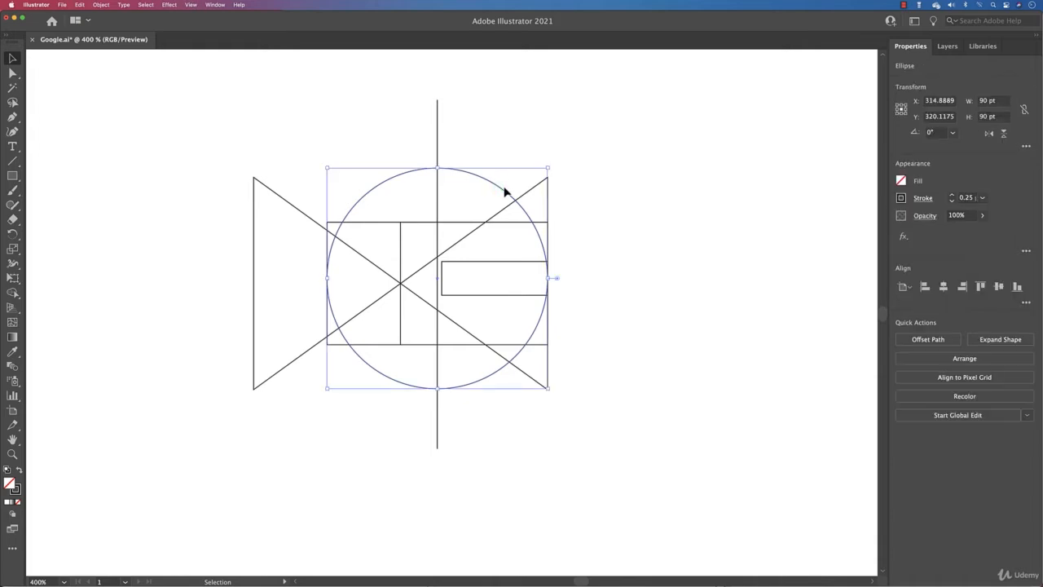
key("a")
key("v")
left_click_drag(546, 168, 520, 203)
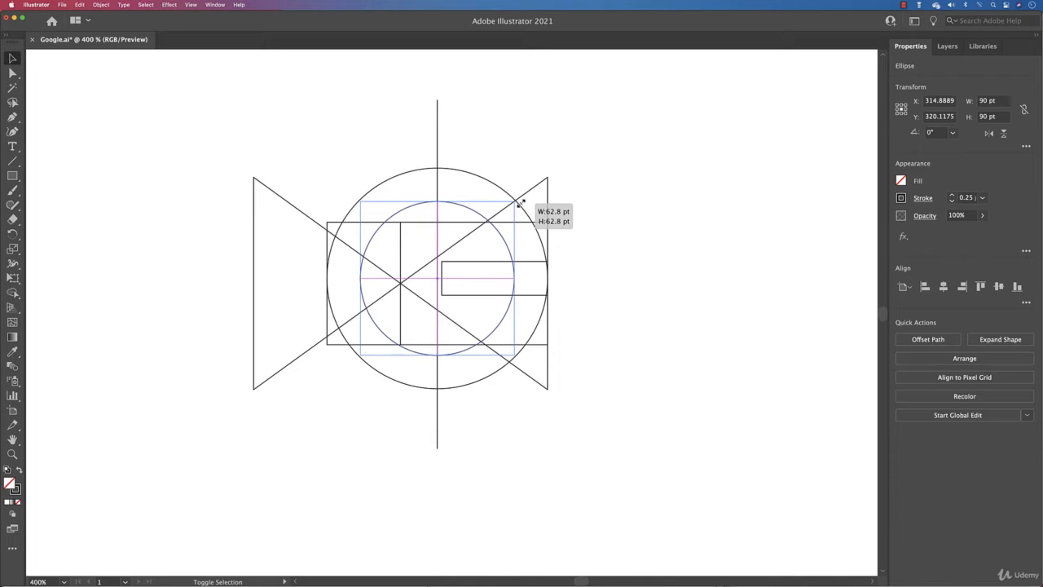
left_click_drag(520, 203, 519, 202)
Shorten the horizontal bar from its left end to just right of the vertical line, and make it slightly taller about its centre.
left_click(441, 280)
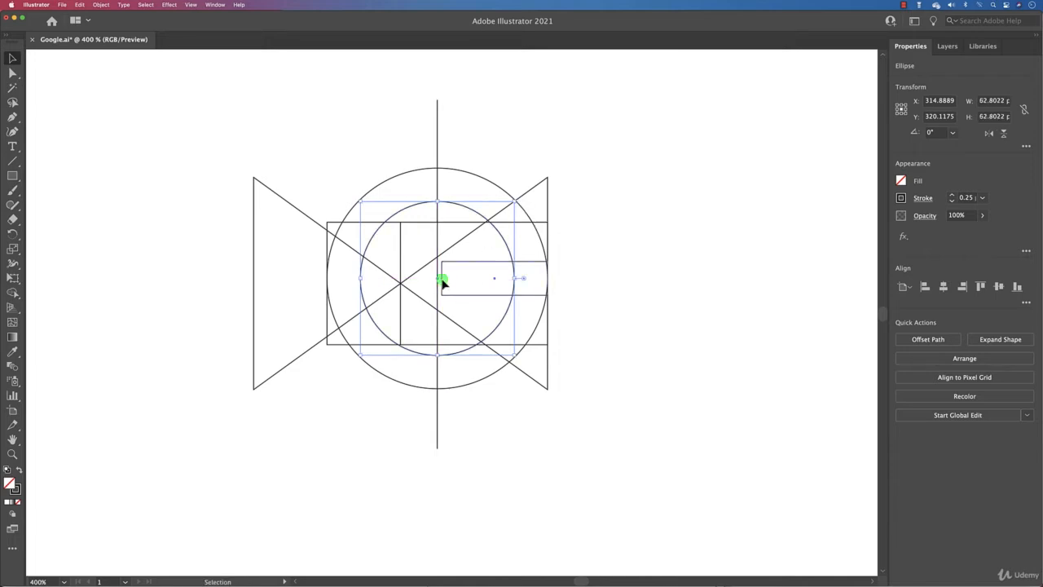
left_click_drag(441, 280, 469, 284)
left_click(693, 296)
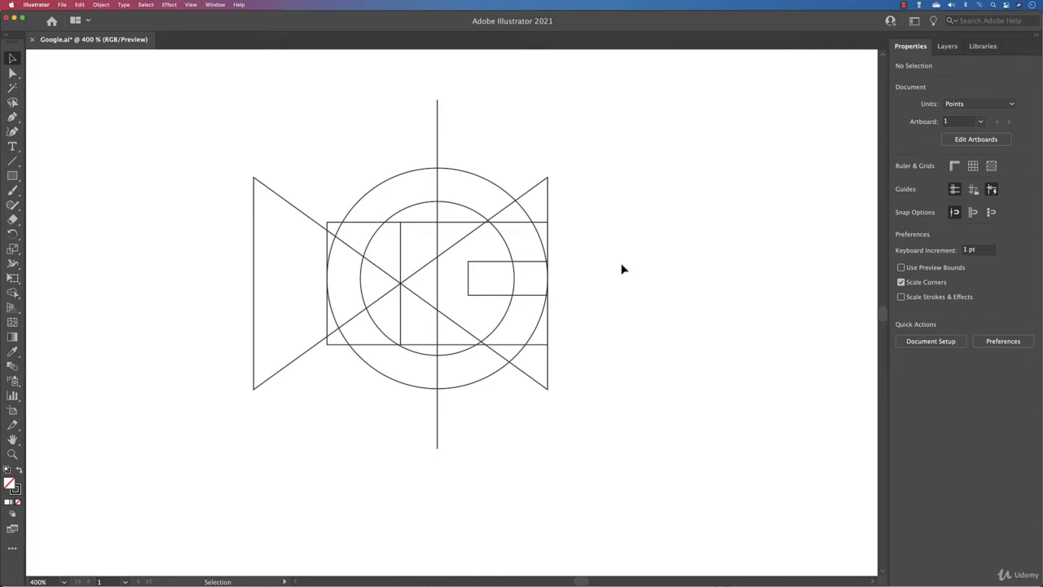
left_click(501, 261)
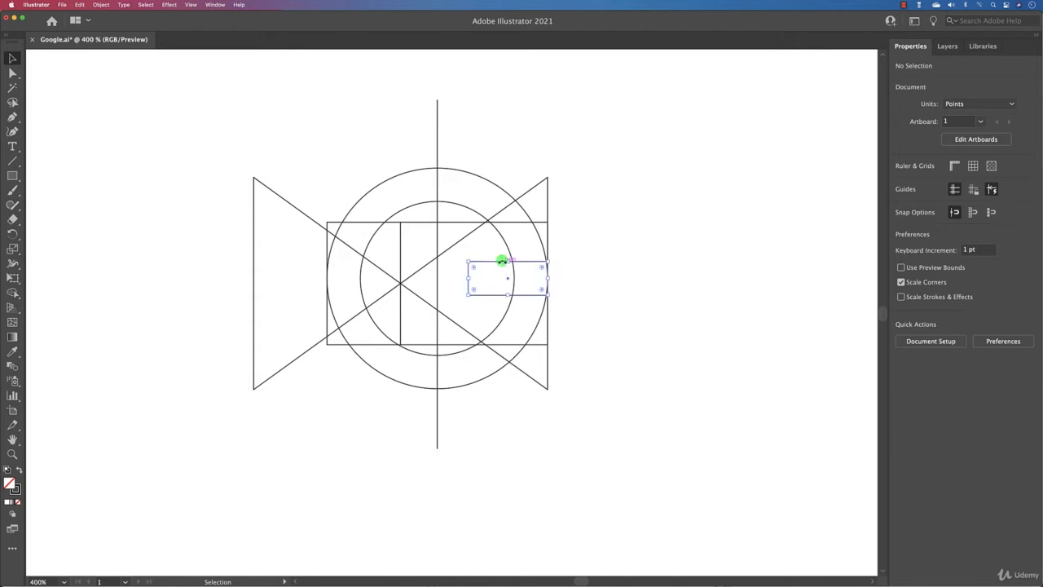
left_click_drag(508, 262, 508, 259)
left_click(645, 279)
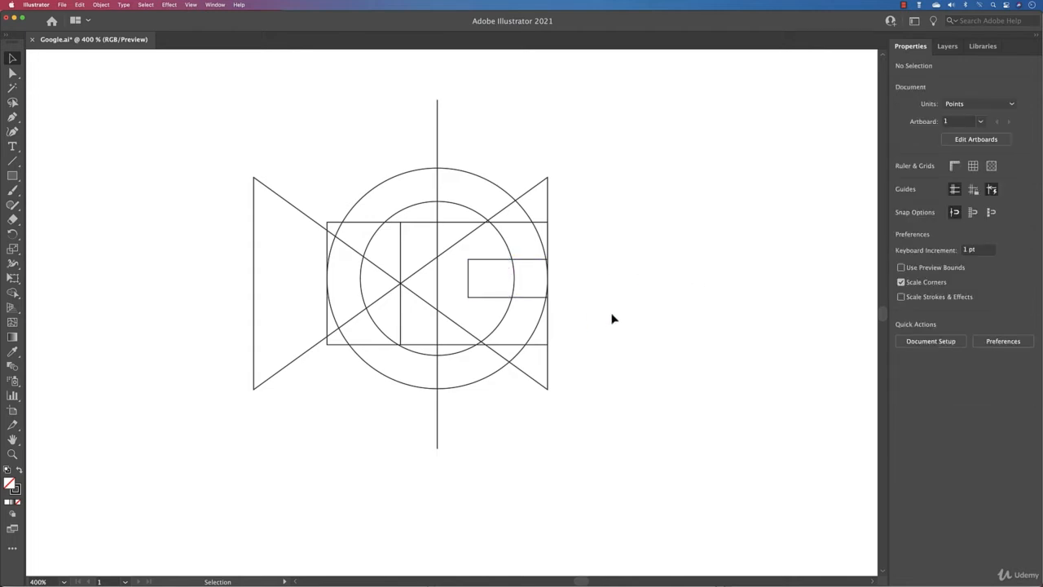
Scale the reference logo image down to about 126 by 94 pt and place it just left of the construction.
left_click_drag(636, 181, 254, 468)
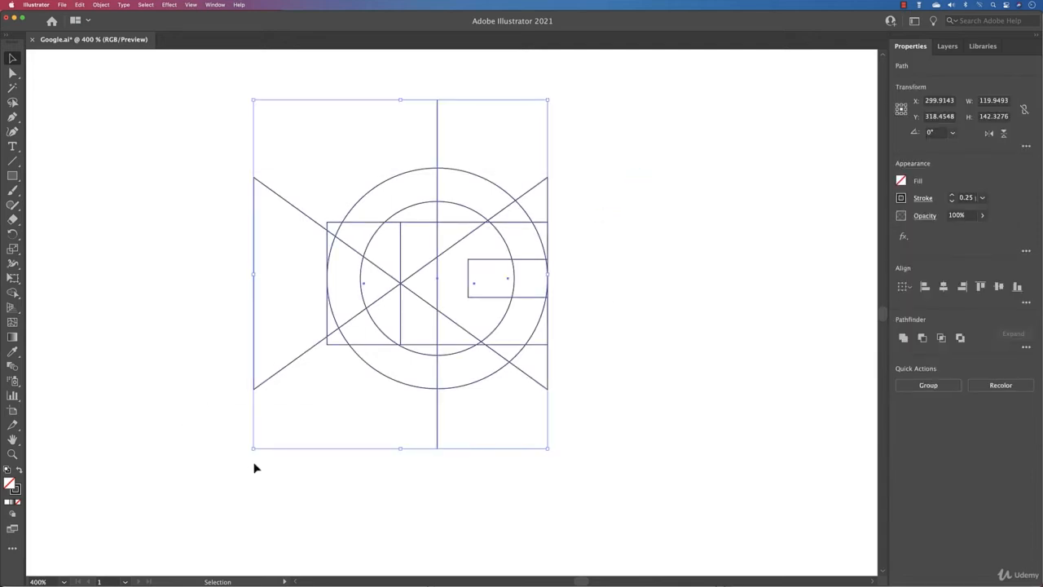
left_click_drag(163, 223, 275, 347)
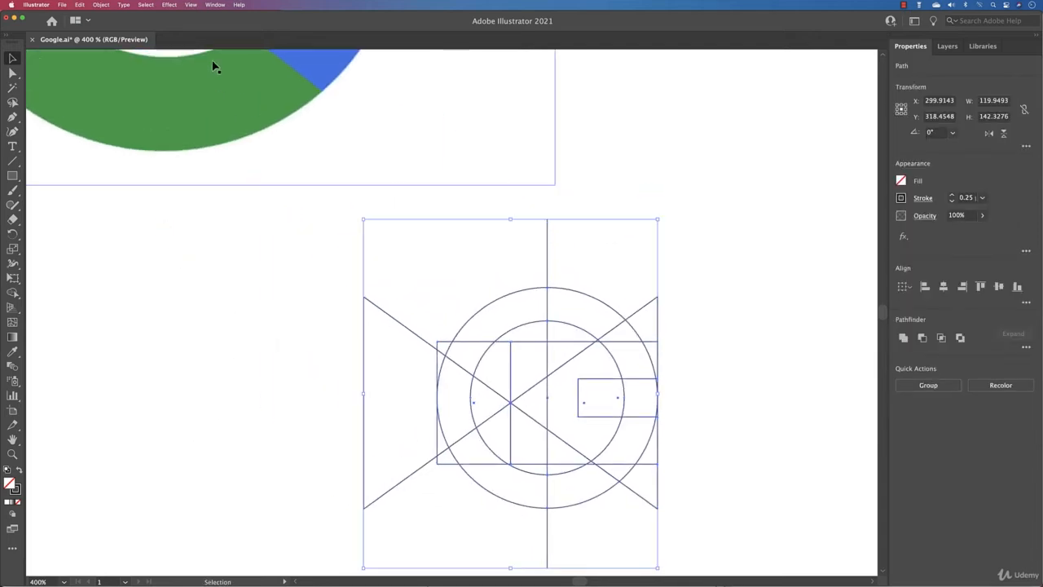
left_click(308, 81)
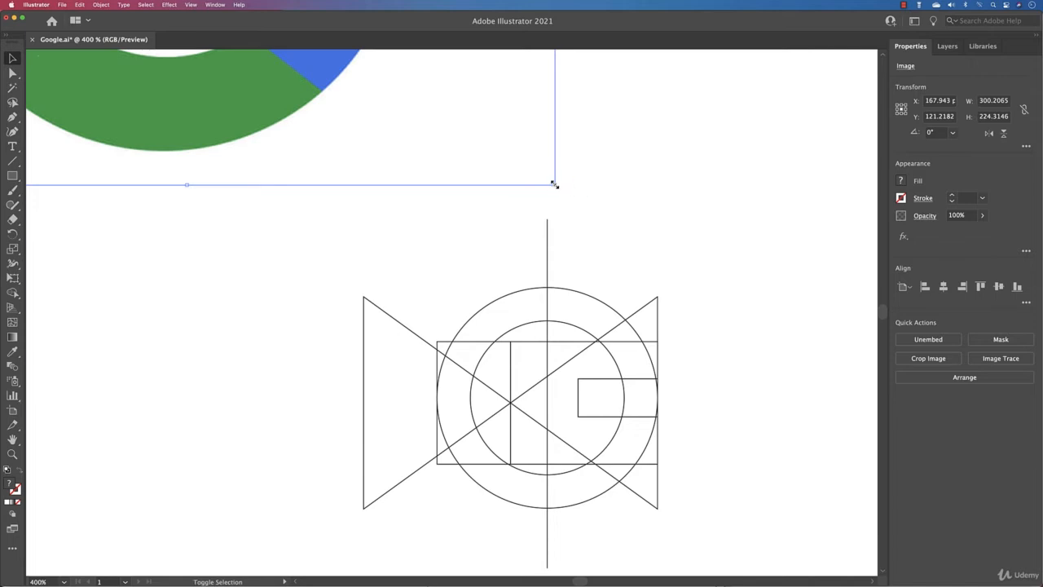
left_click_drag(552, 181, 310, 98)
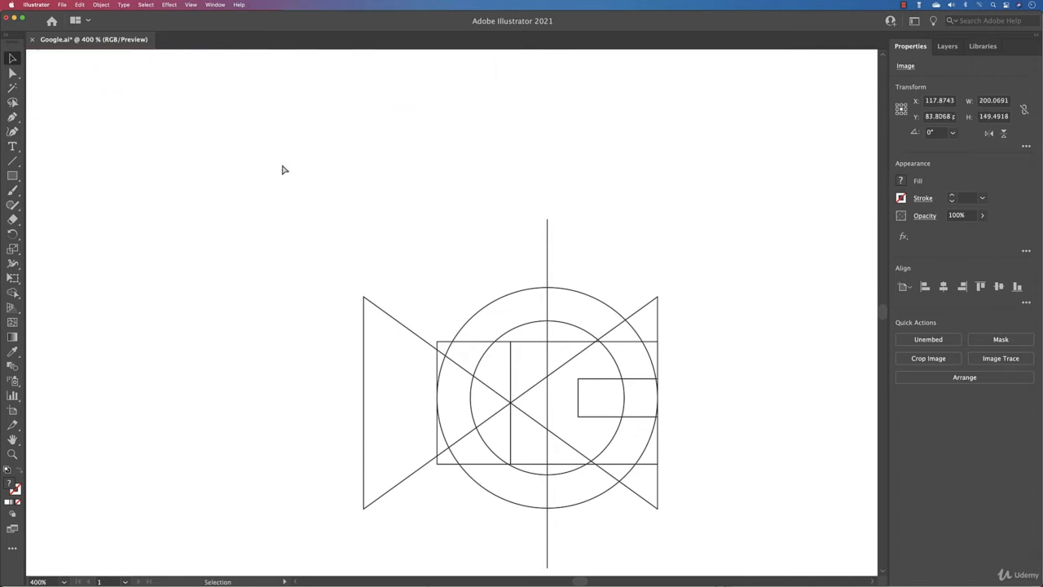
key("super+0")
mouse_move(230, 150)
left_mouse_down()
mouse_move(240, 391)
mouse_move(265, 359)
left_mouse_up()
left_click_drag(334, 399, 303, 375)
left_click_drag(286, 329, 287, 329)
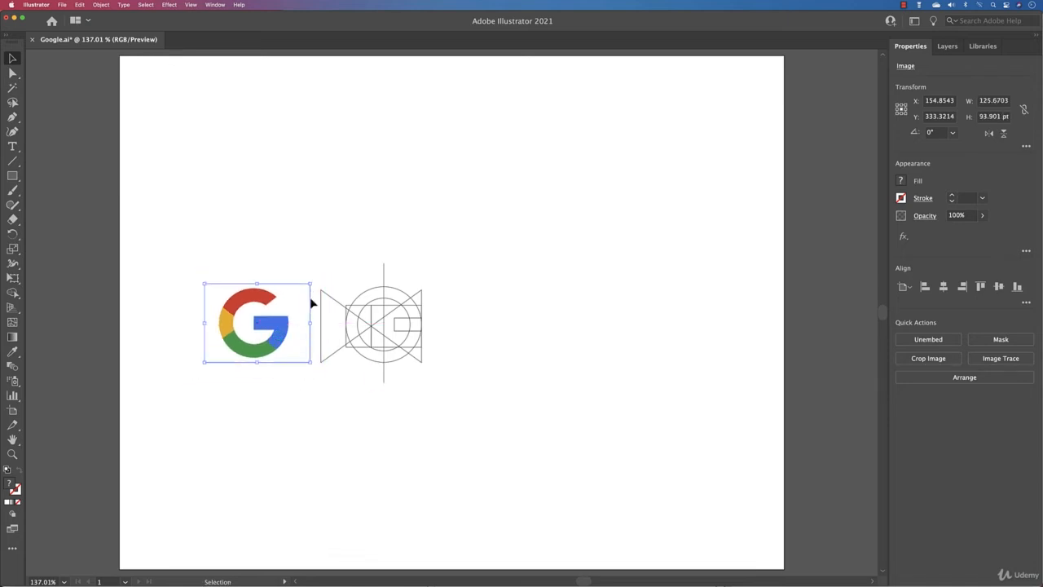
Place a spare copy of the whole line construction in the artboard's upper right area.
left_click_drag(312, 271, 508, 413)
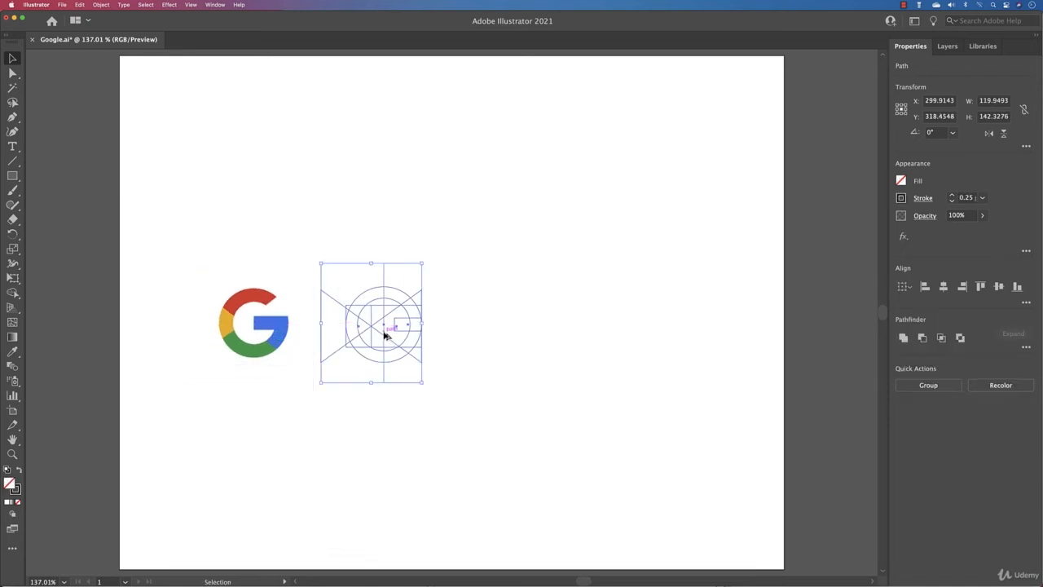
left_click_drag(386, 334, 575, 228)
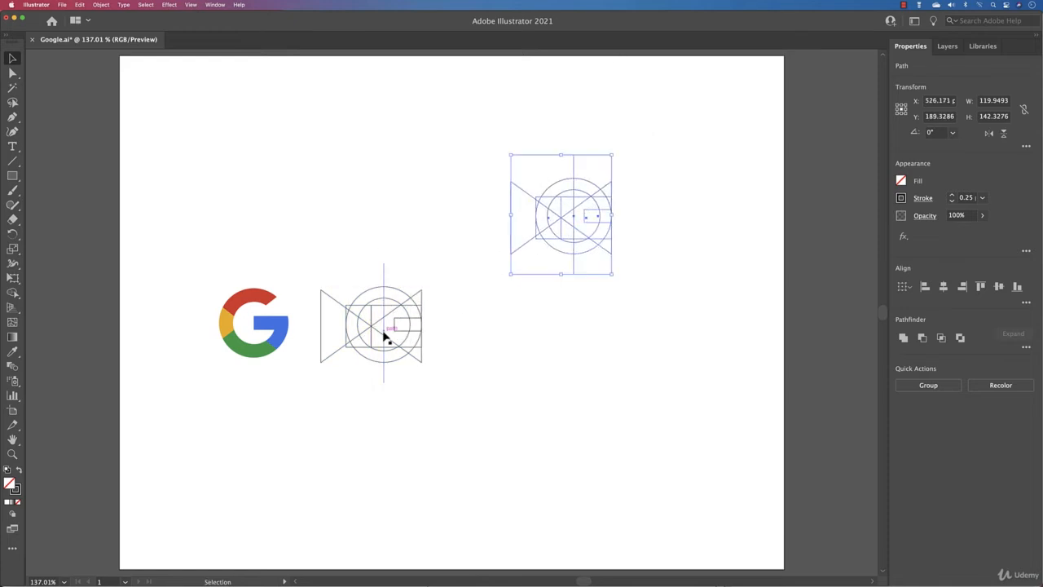
Select the original construction shapes and change where the Shape Builder tool picks its colours from.
scroll(382, 335, "up", 5)
left_click_drag(379, 330, 603, 326)
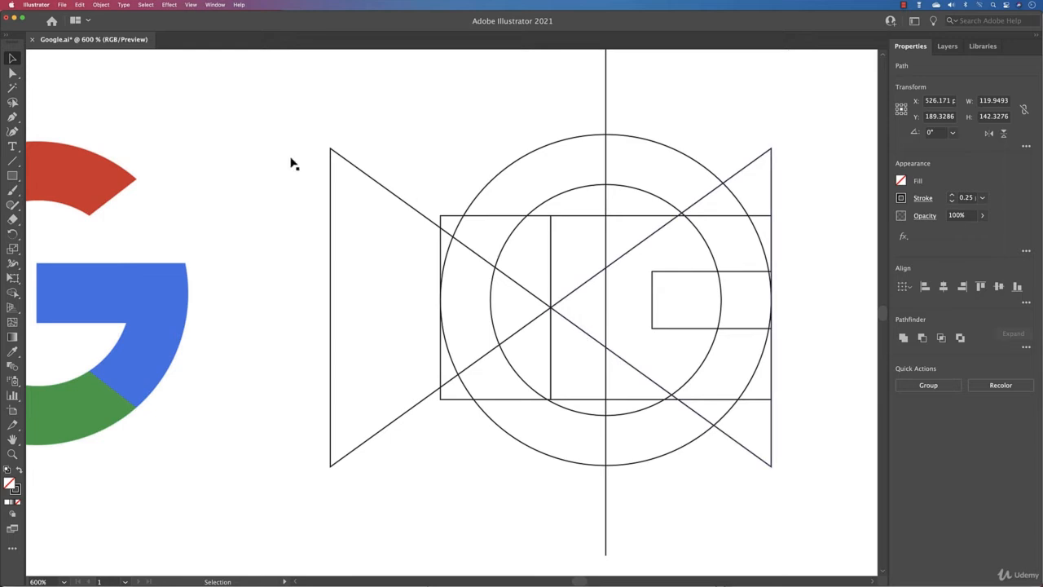
left_click_drag(317, 128, 849, 583)
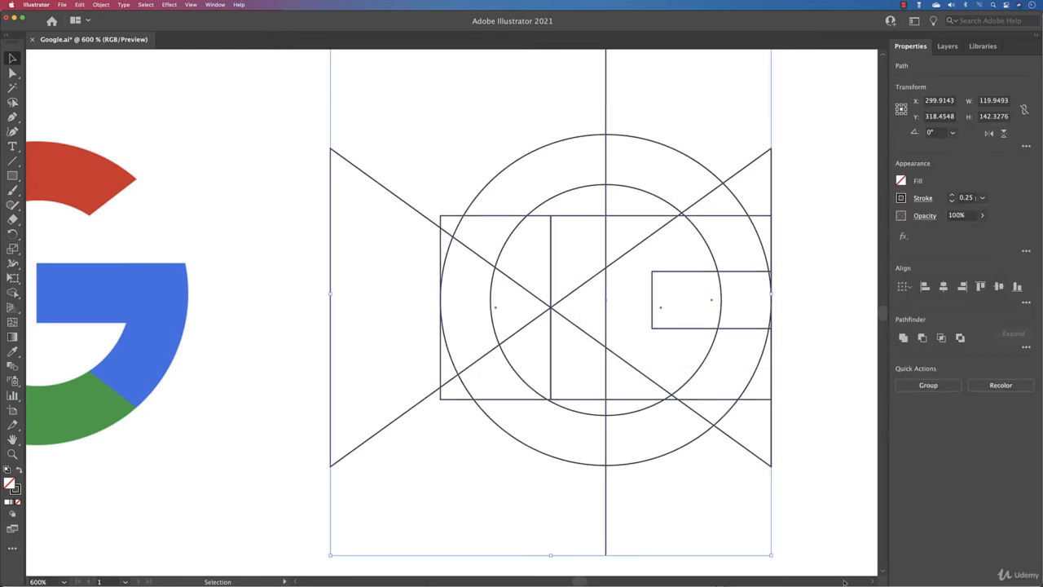
key("shift+m")
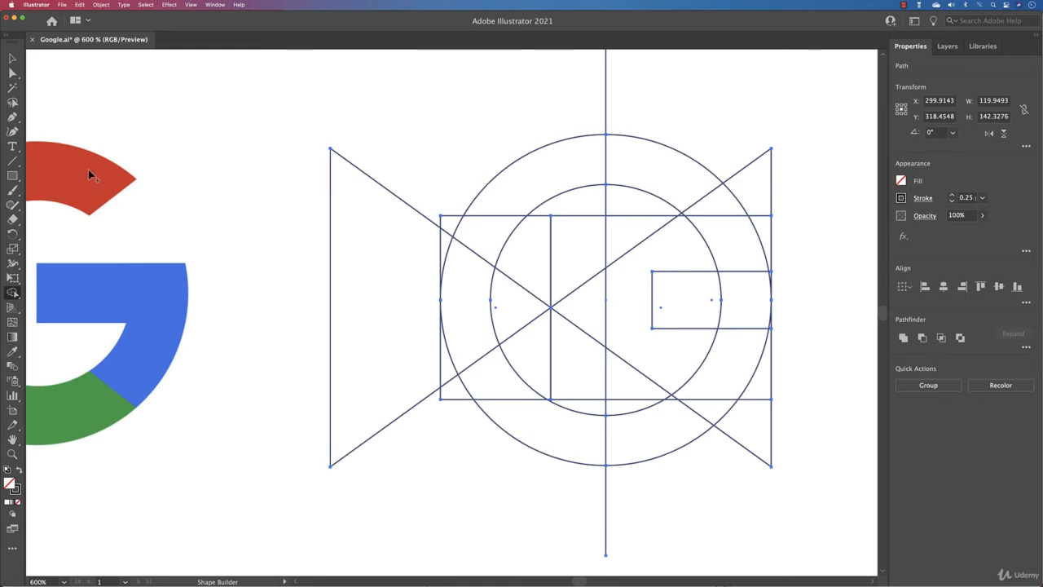
left_click_drag(257, 165, 341, 167)
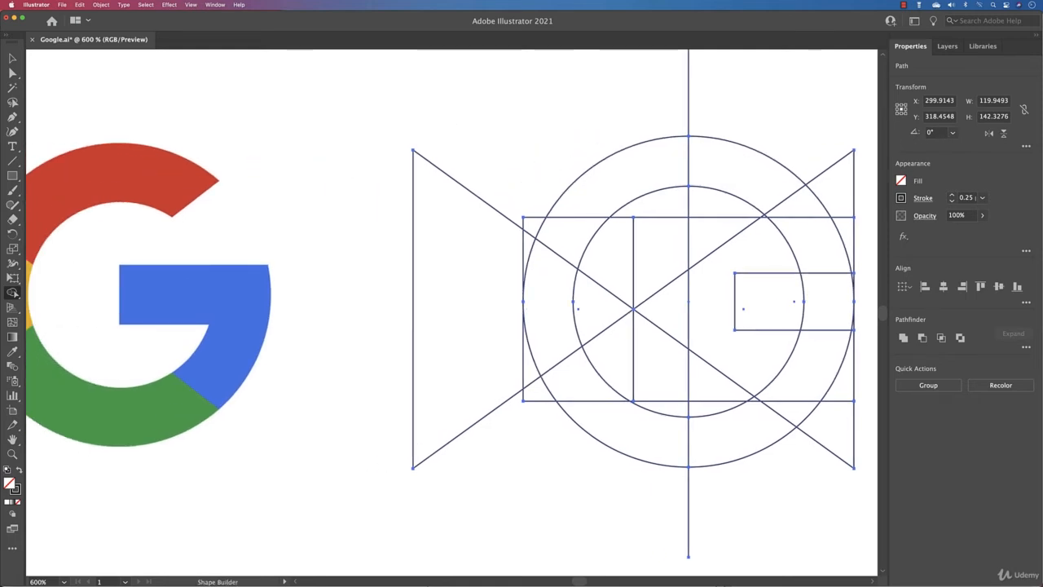
double_click(13, 294)
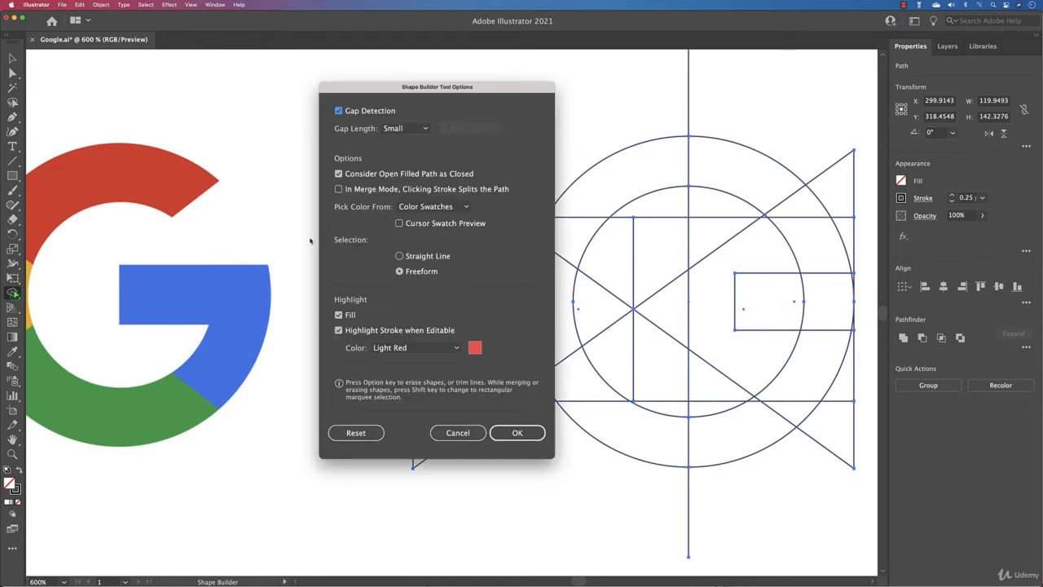
left_click(444, 207)
left_click(446, 220)
left_click(513, 433)
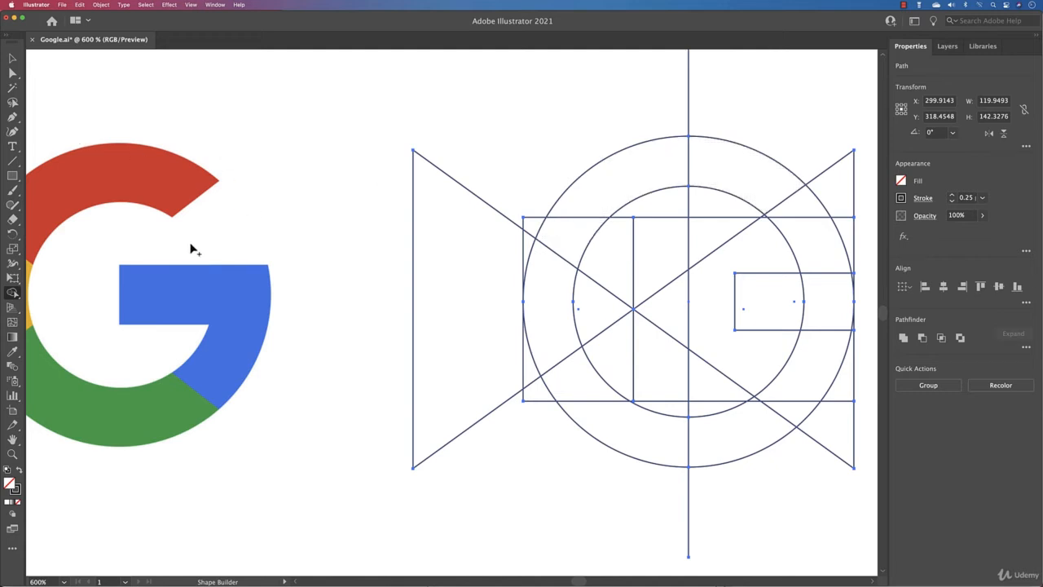
Move the reference logo image closer to the construction, level with its centre, and send it to the back.
key("v")
left_click_drag(179, 217, 235, 205)
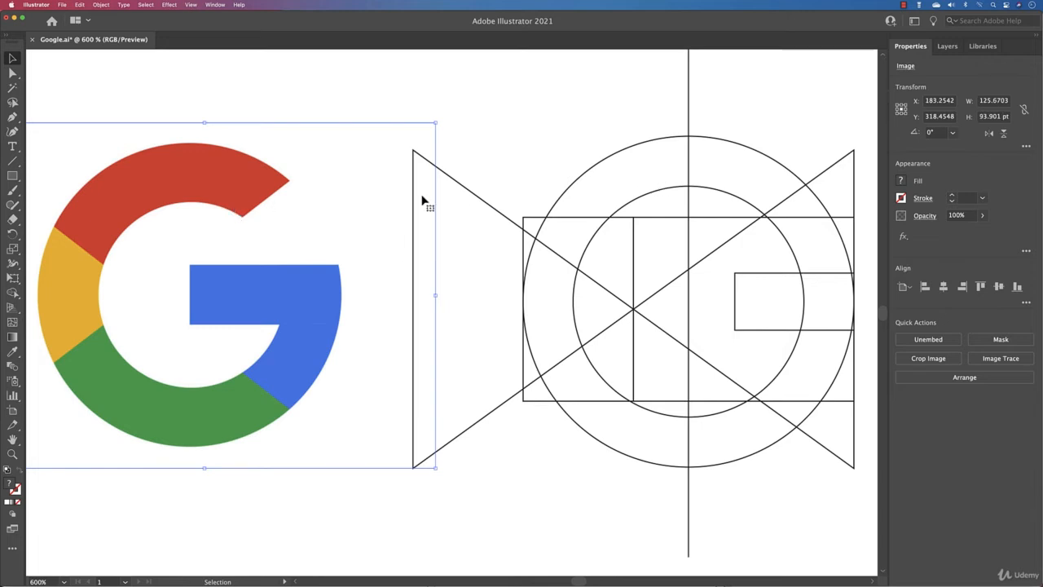
right_click(256, 186)
mouse_move(285, 260)
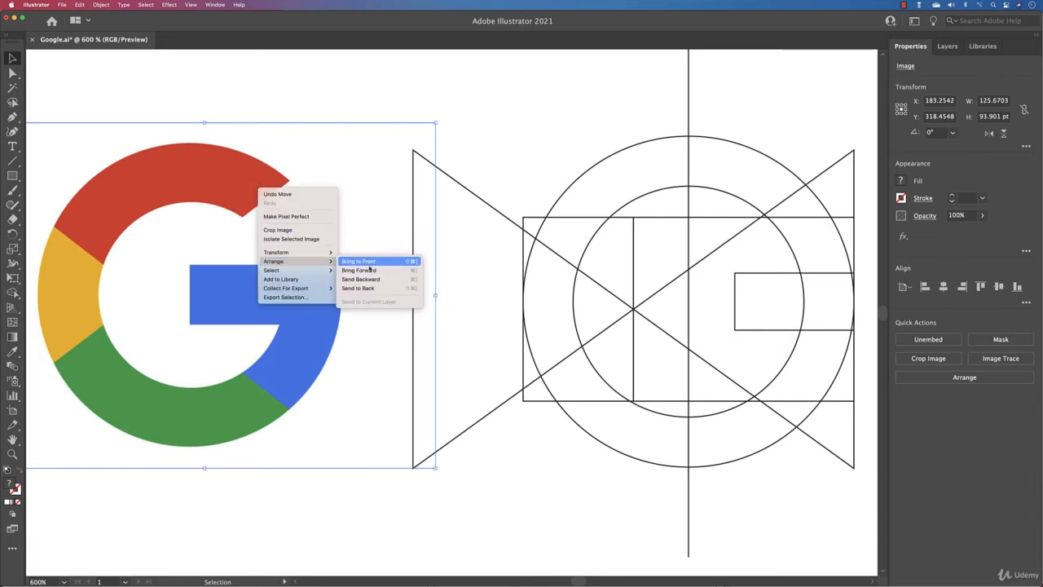
left_click(369, 288)
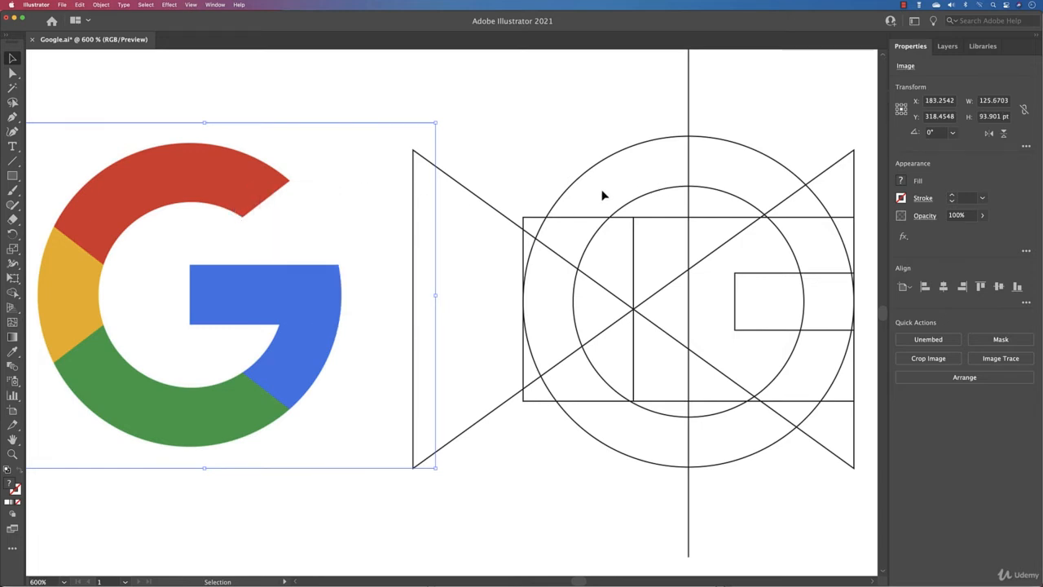
left_click(215, 79)
Select the construction and merge the regions of the G's upper arc, lower arc, and crossbar with the right arc using Shape Builder.
left_click(12, 292)
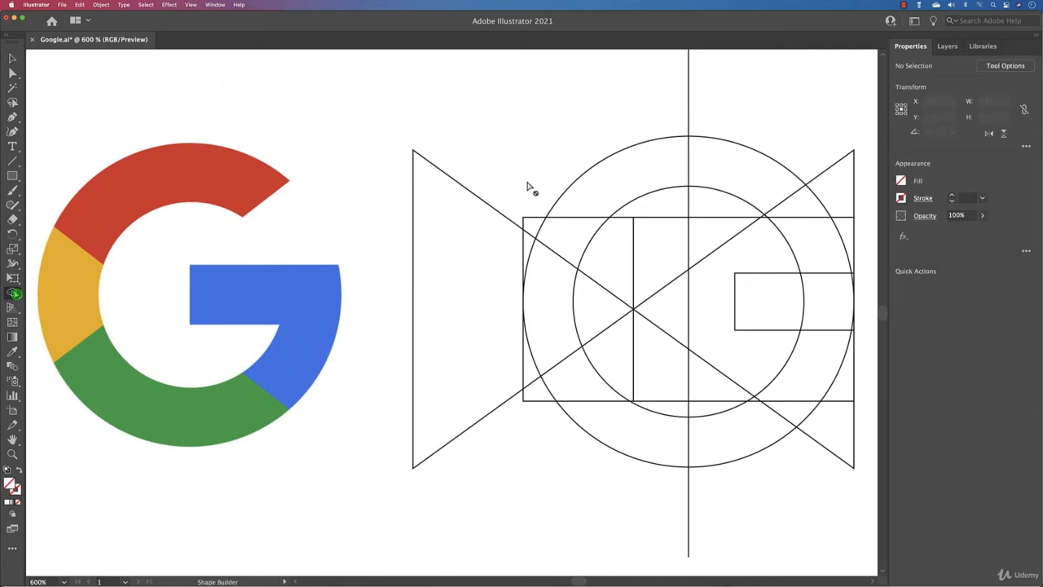
left_click_drag(456, 100, 803, 508)
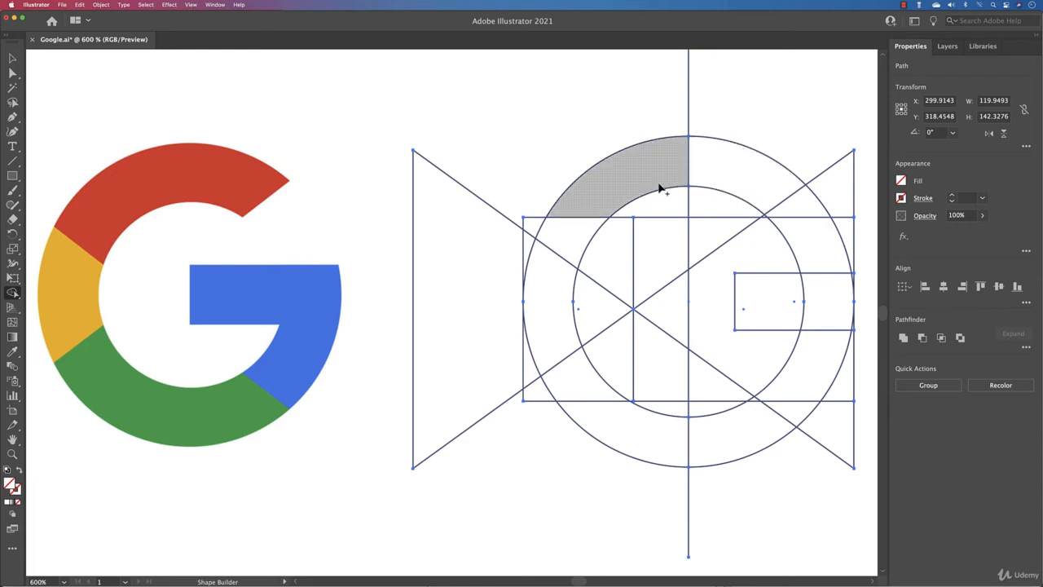
mouse_move(590, 229)
left_mouse_down()
mouse_move(614, 198)
mouse_move(656, 174)
mouse_move(748, 187)
left_mouse_up()
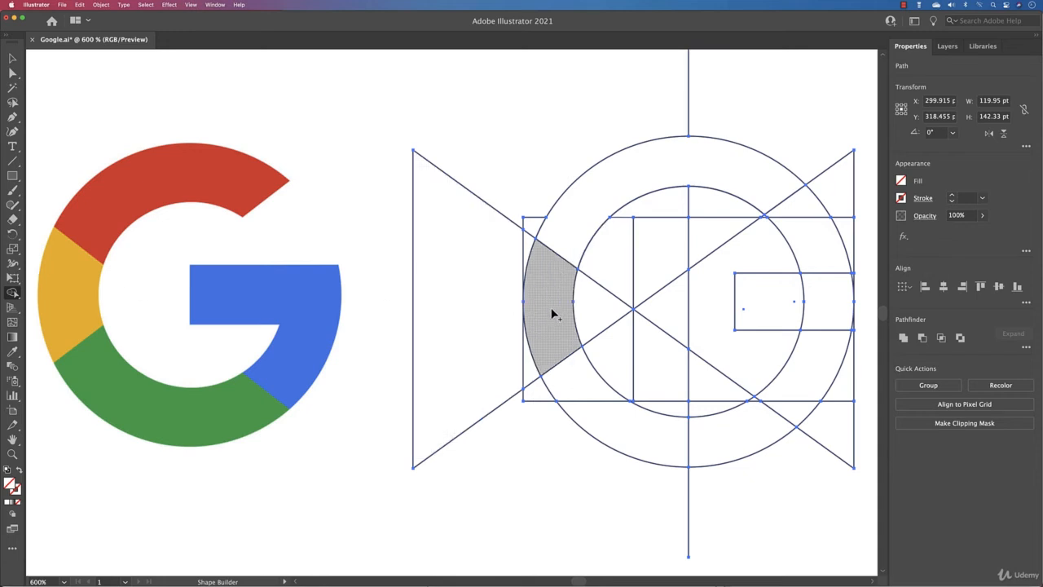
mouse_move(565, 367)
left_mouse_down()
mouse_move(619, 414)
mouse_move(697, 438)
mouse_move(732, 424)
left_mouse_up()
mouse_move(770, 314)
left_mouse_down()
mouse_move(809, 324)
mouse_move(804, 383)
mouse_move(760, 438)
left_mouse_up()
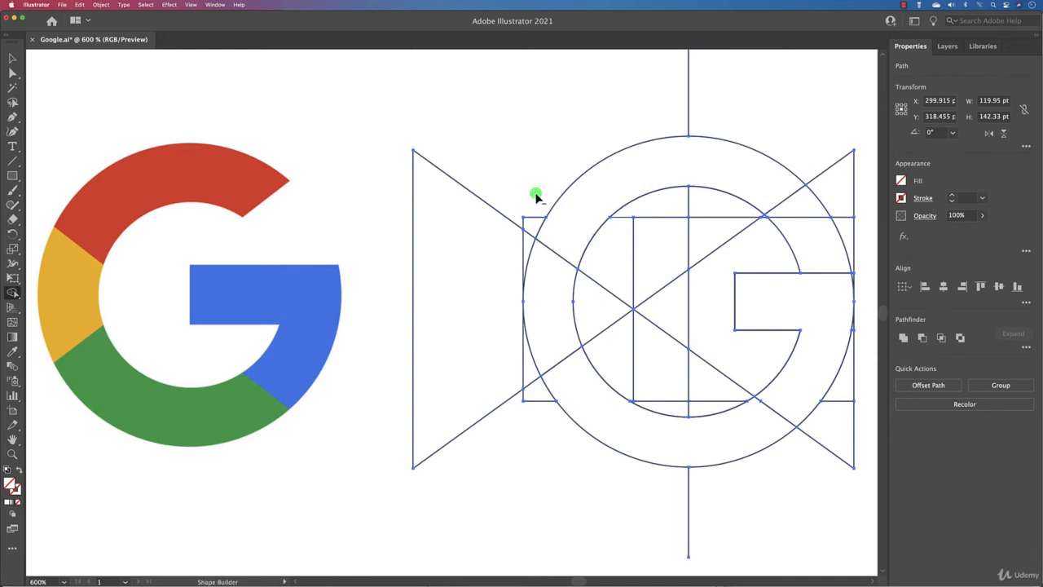
Erase the triangle, rectangle and vertical line pieces outside the outer circle's left, bottom and right sides with Shape Builder.
left_click(522, 230, "alt")
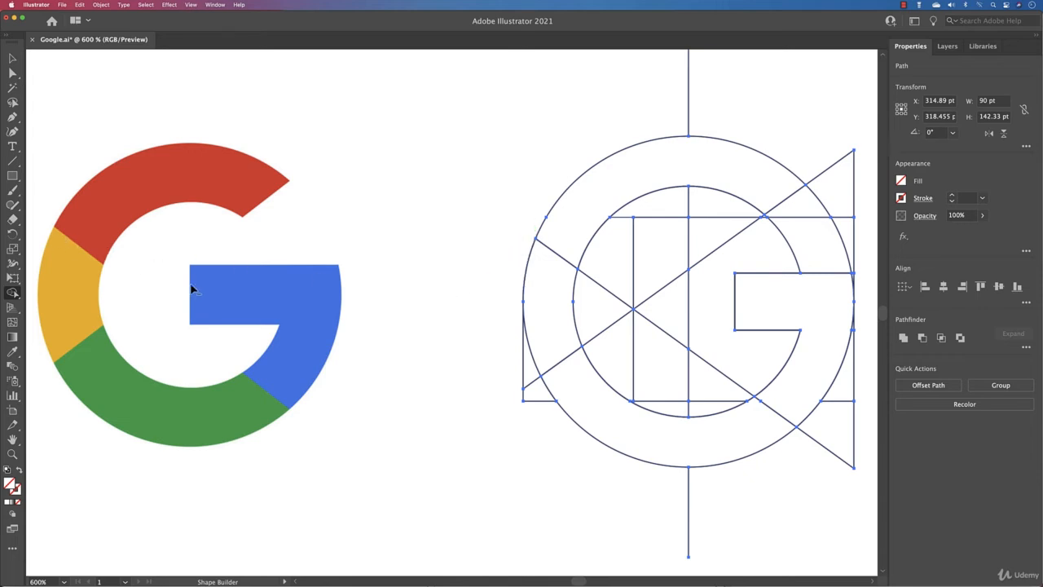
left_click_drag(514, 358, 538, 435)
mouse_move(660, 487)
left_mouse_down()
mouse_move(770, 497)
mouse_move(863, 400)
left_mouse_up()
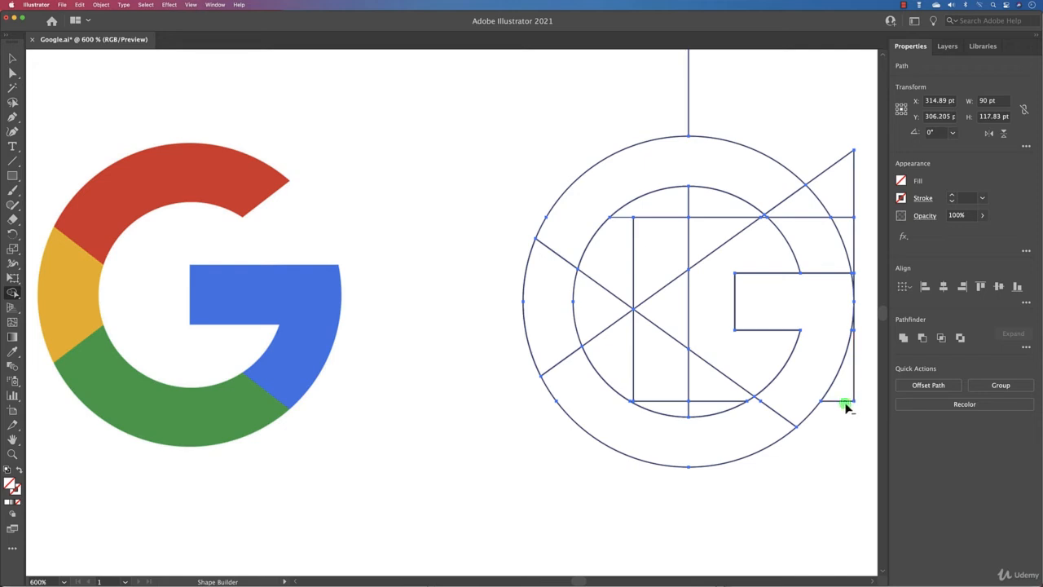
left_click_drag(852, 353, 603, 385)
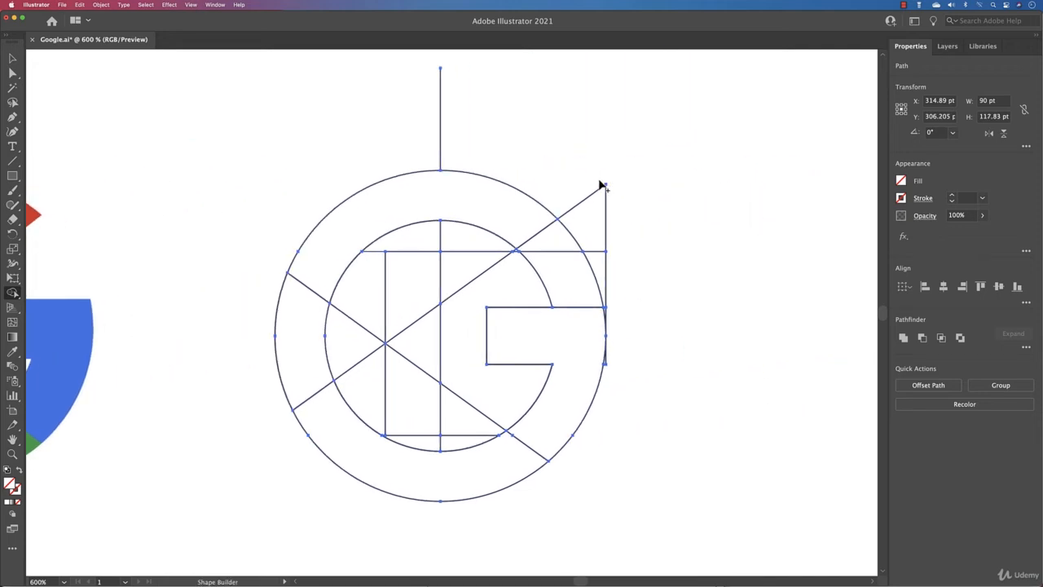
mouse_move(582, 185)
left_mouse_down()
mouse_move(612, 249)
mouse_move(607, 269)
left_mouse_up()
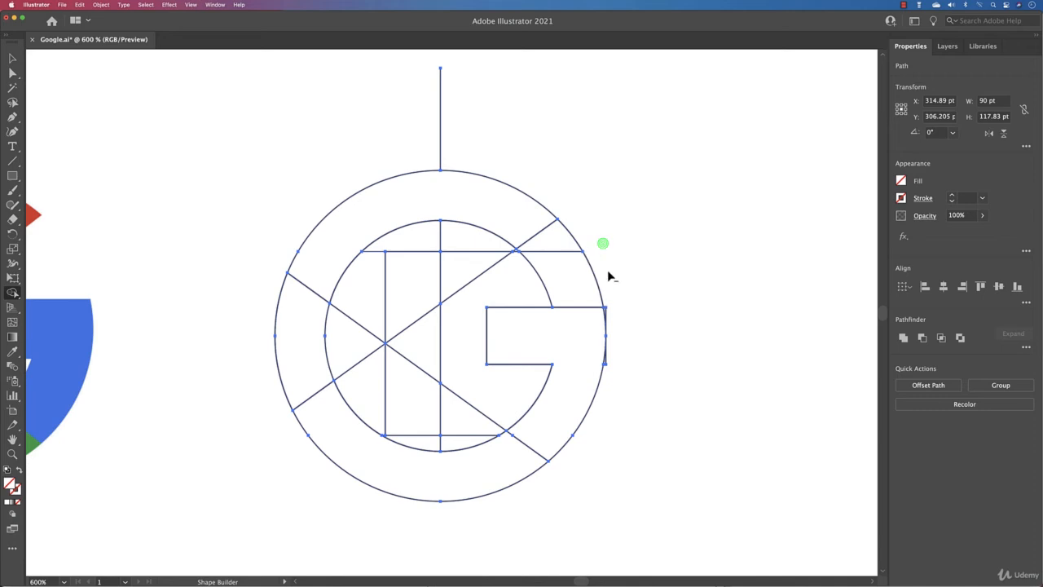
left_click(607, 312, "alt")
left_click(607, 368, "alt")
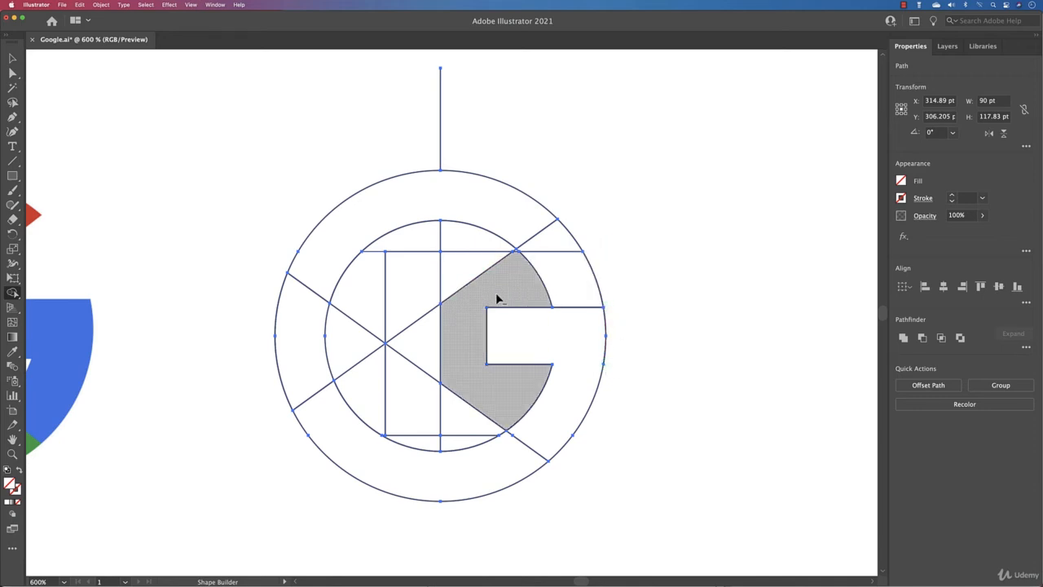
Erase the G's right-hand opening, the regions inside the inner circle and the leftover vertical line pieces with Shape Builder.
left_click_drag(499, 299, 603, 238)
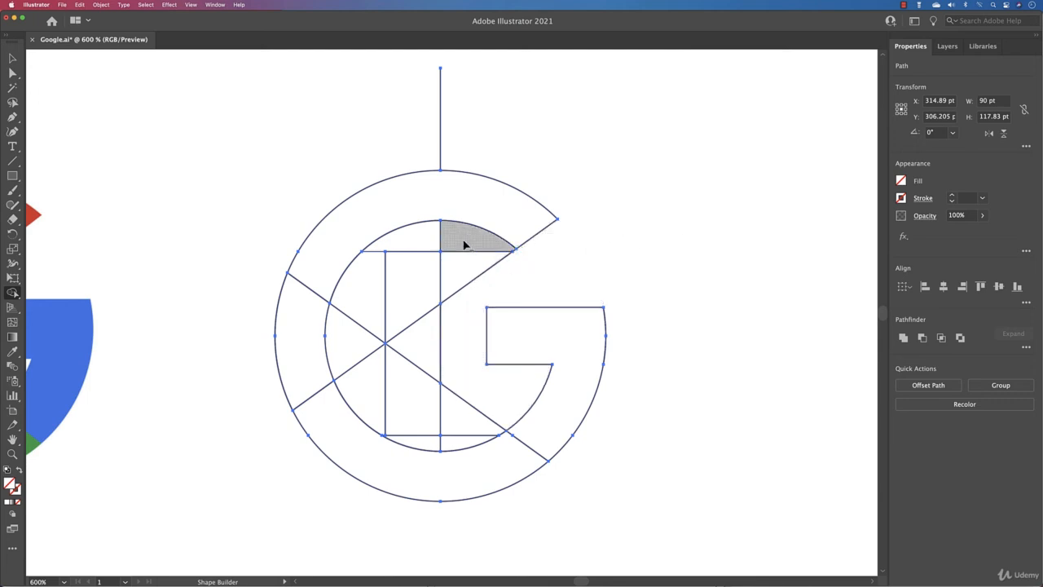
mouse_move(464, 245)
left_mouse_down()
mouse_move(381, 286)
mouse_move(393, 341)
mouse_move(442, 374)
mouse_move(419, 400)
mouse_move(400, 401)
mouse_move(371, 362)
mouse_move(387, 323)
left_mouse_up()
left_click_drag(478, 385, 454, 435)
left_click_drag(423, 254, 502, 285)
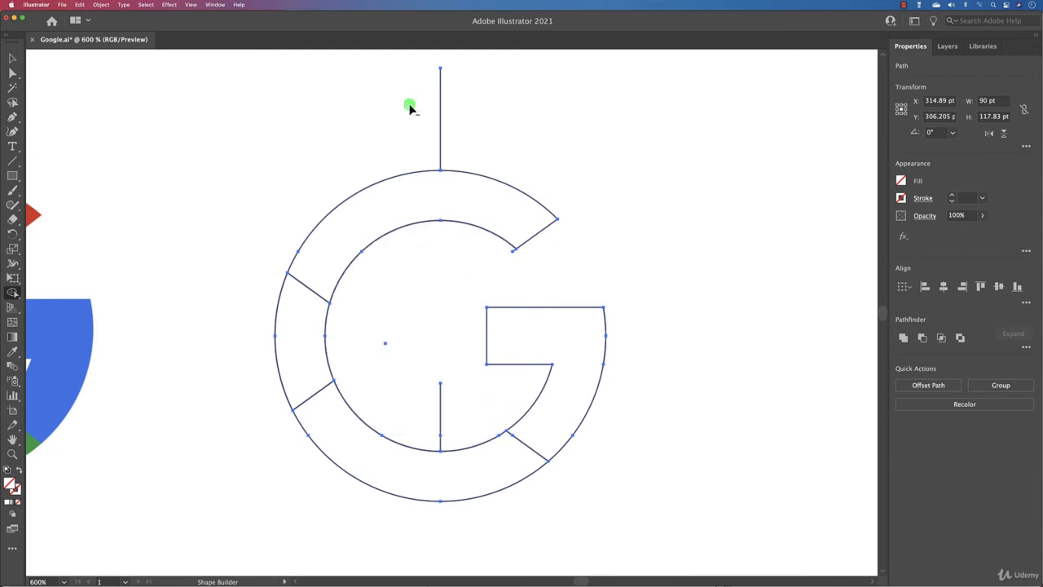
left_click_drag(410, 105, 528, 186)
left_click_drag(416, 382, 477, 413)
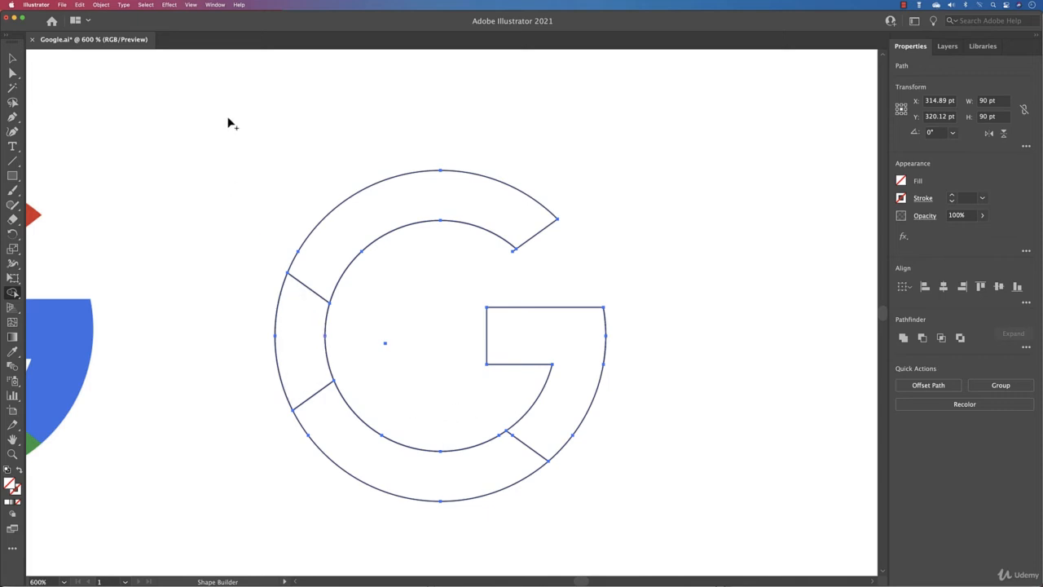
scroll(228, 123, "left", 5)
key("v")
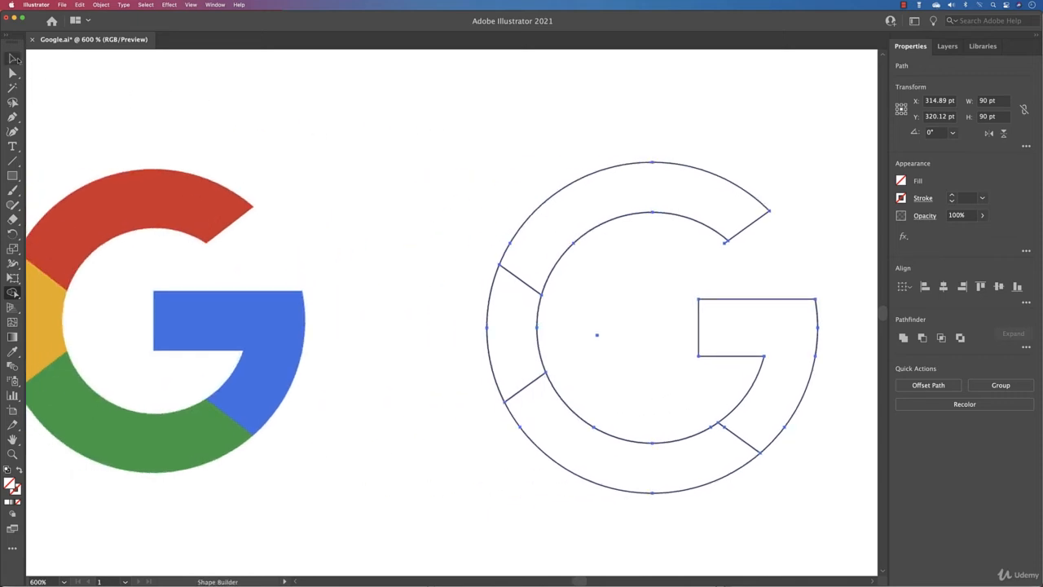
Fill the G's upper arc with the red sampled from the reference logo using the Eyedropper.
left_click(553, 164)
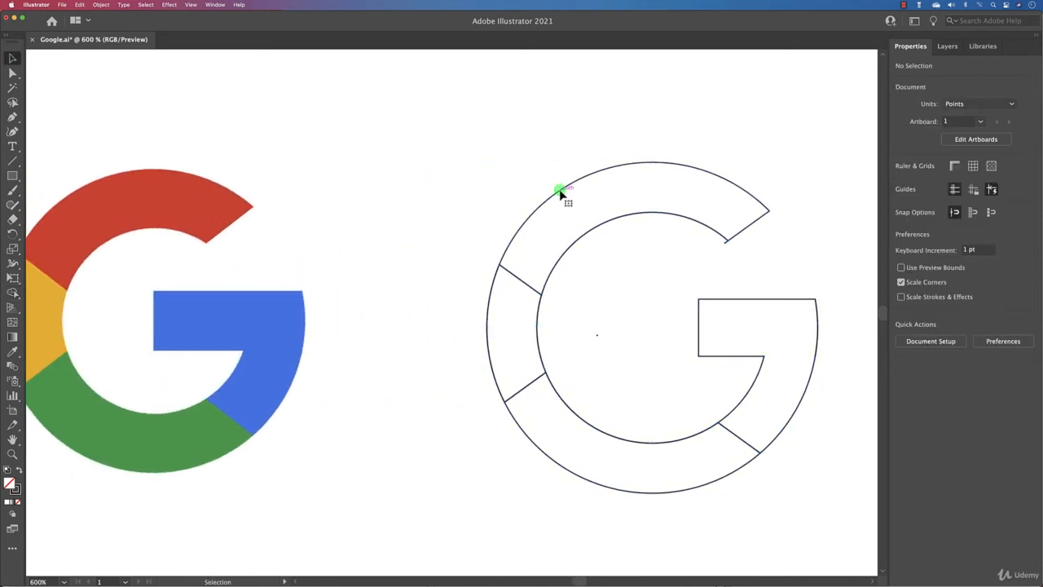
left_click(562, 200)
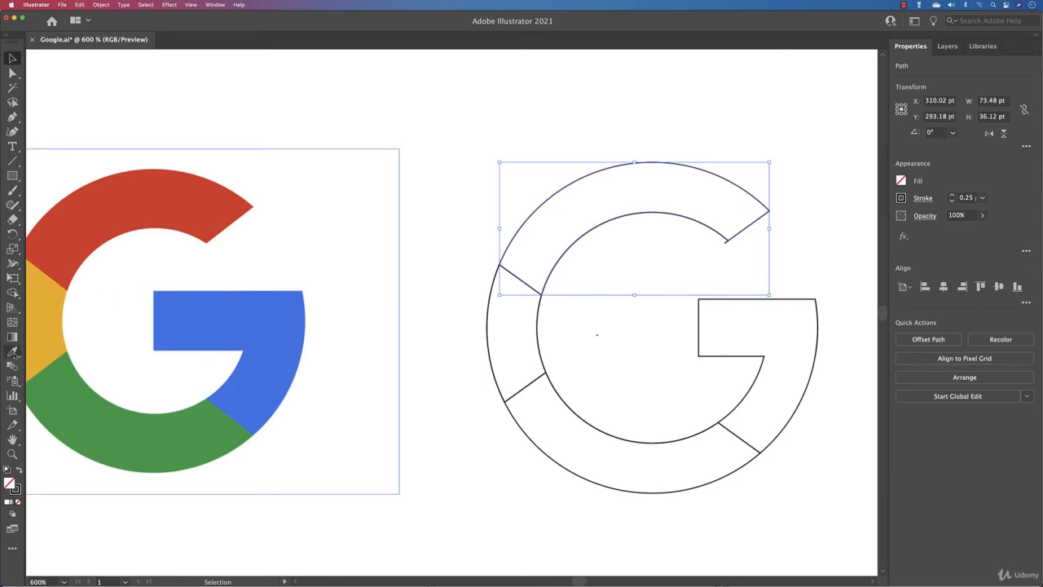
left_click(13, 354)
left_click(179, 195)
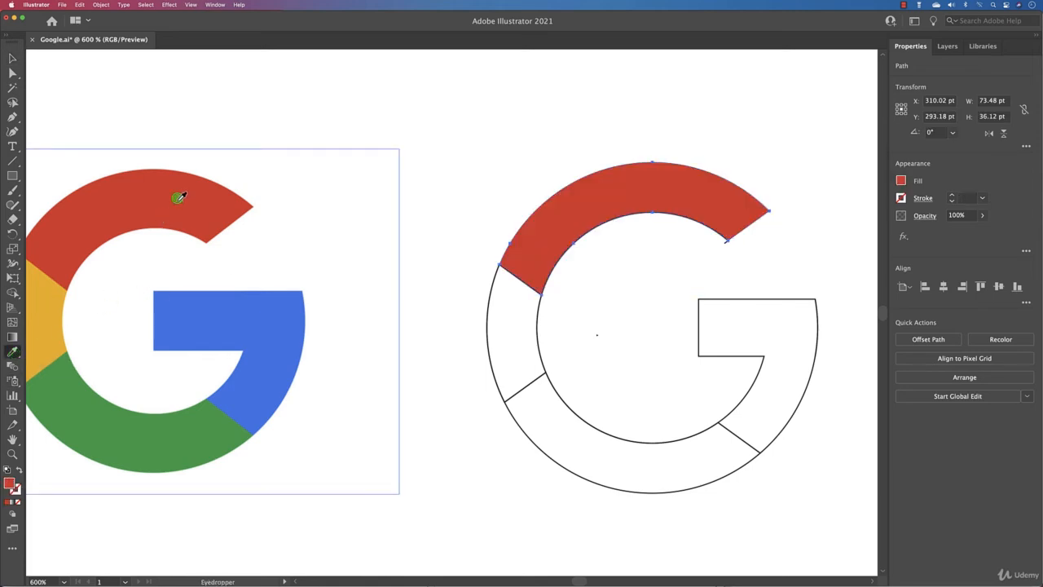
key("v")
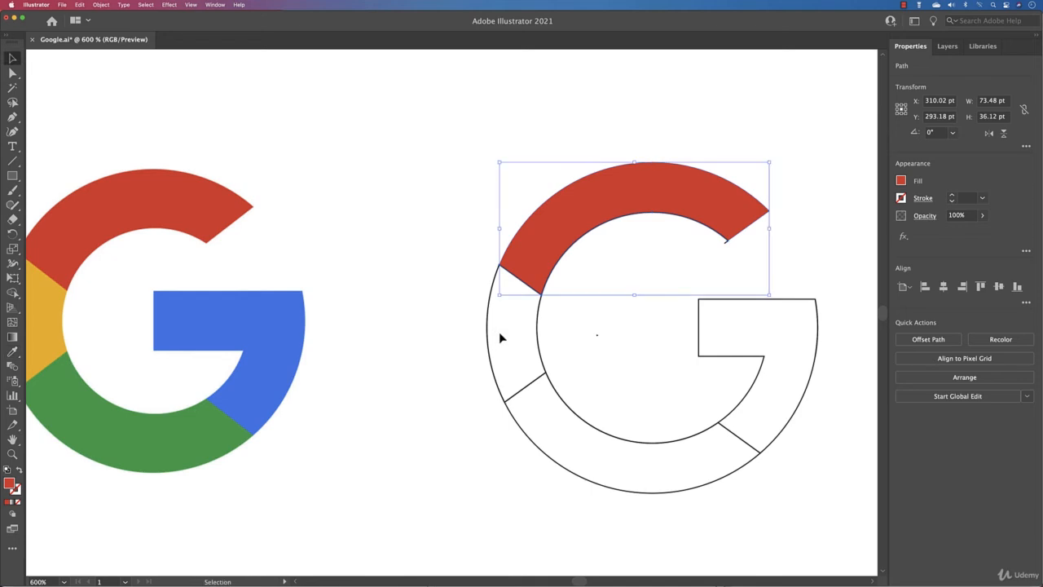
Try to fill the G's left segment with the yellow sampled from the reference logo using the Eyedropper.
left_click(499, 331)
left_click(487, 335)
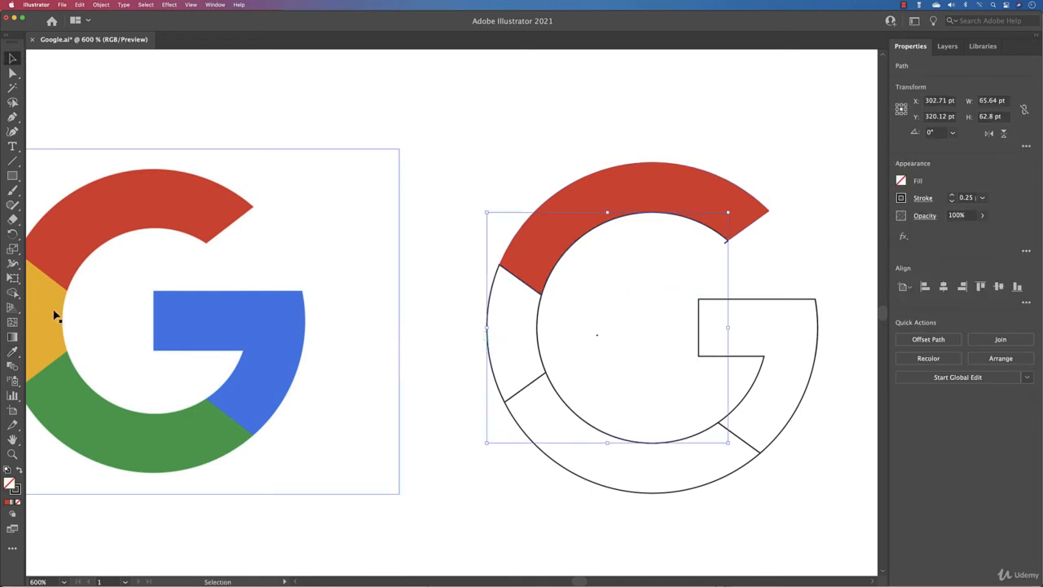
left_click(13, 352)
left_click(56, 325)
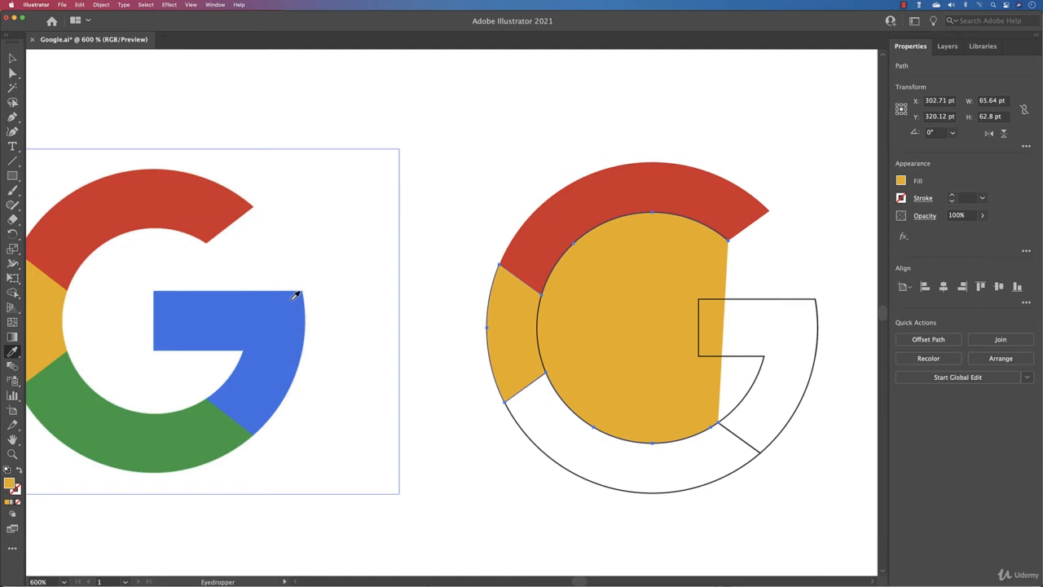
Undo the yellow and red fills and return to the Selection tool.
key("super+z")
key("super+z")
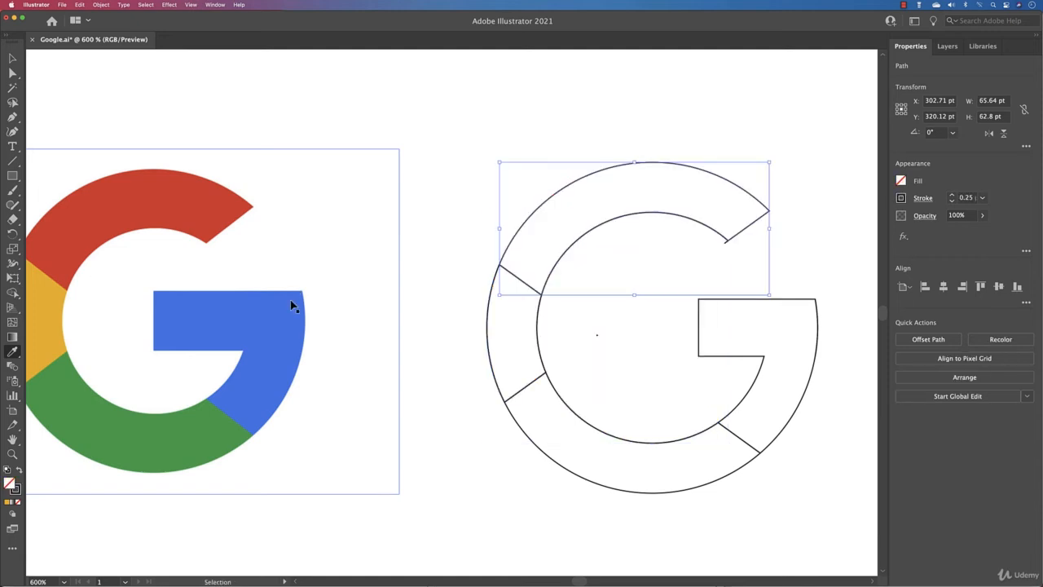
left_click(14, 60)
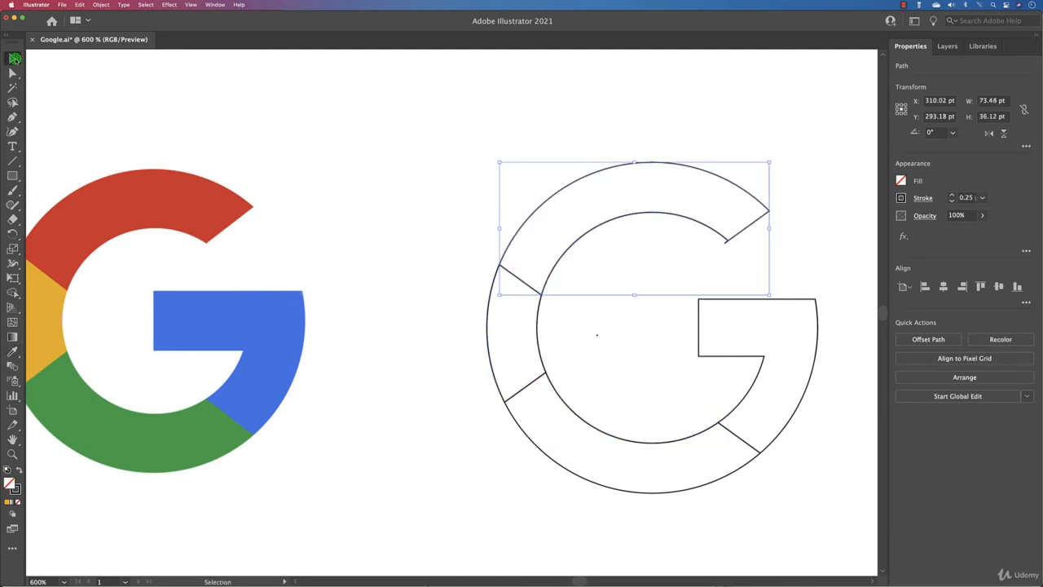
Try moving the open path around the left segment and inner circle away from the G, and undo the move.
left_click(489, 351)
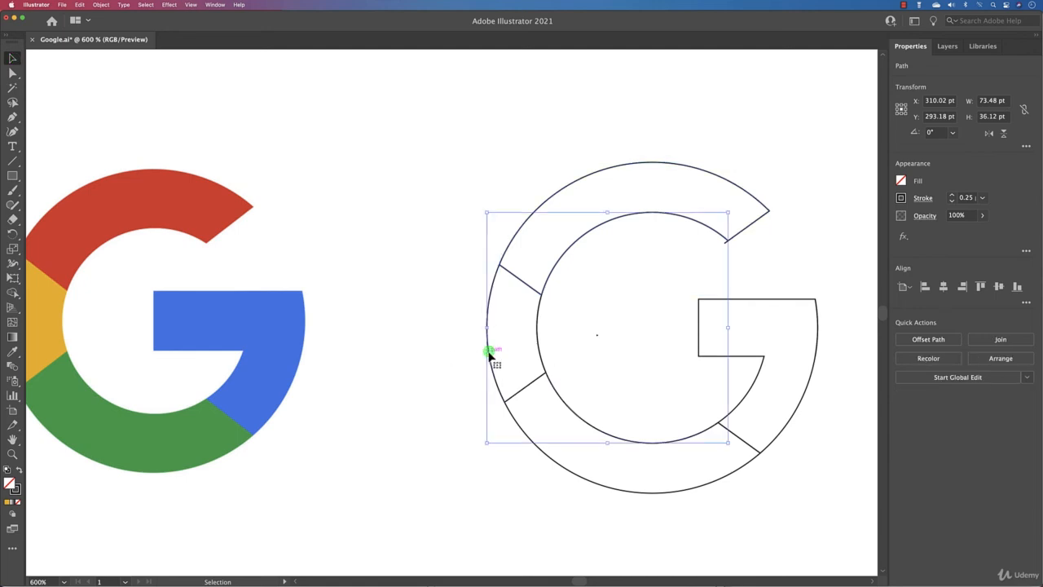
left_click_drag(489, 355, 376, 356)
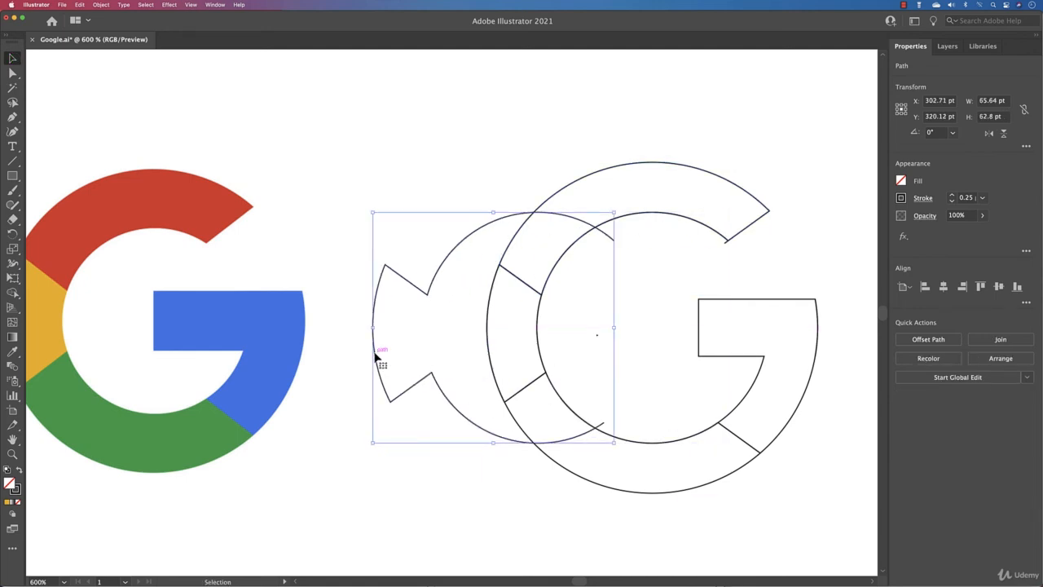
key("super+z")
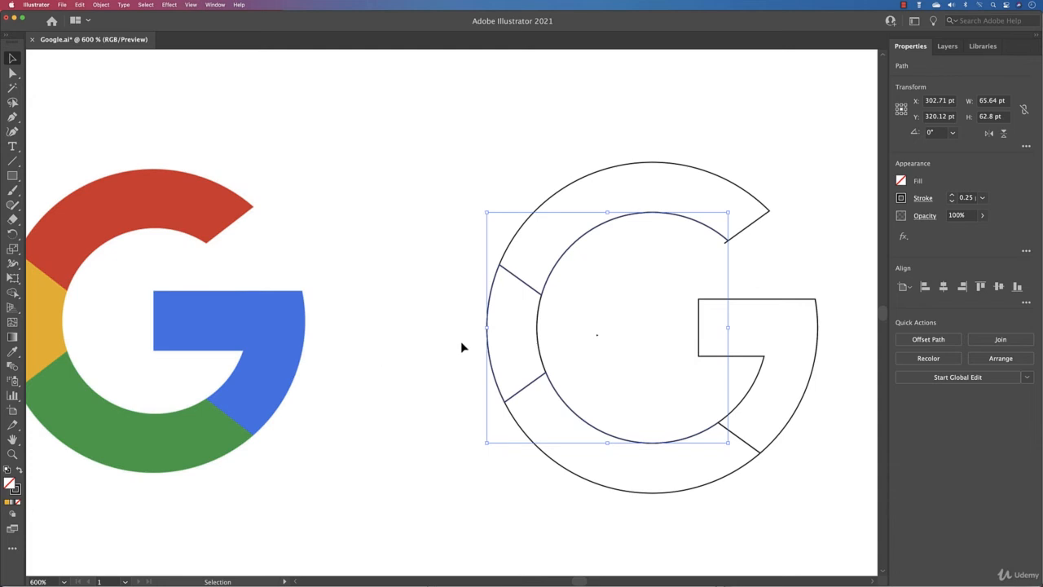
Move the leftover open path around the left segment and inner circle clear of the G and delete it.
left_click(508, 87)
left_click_drag(489, 362, 355, 365)
key("Delete")
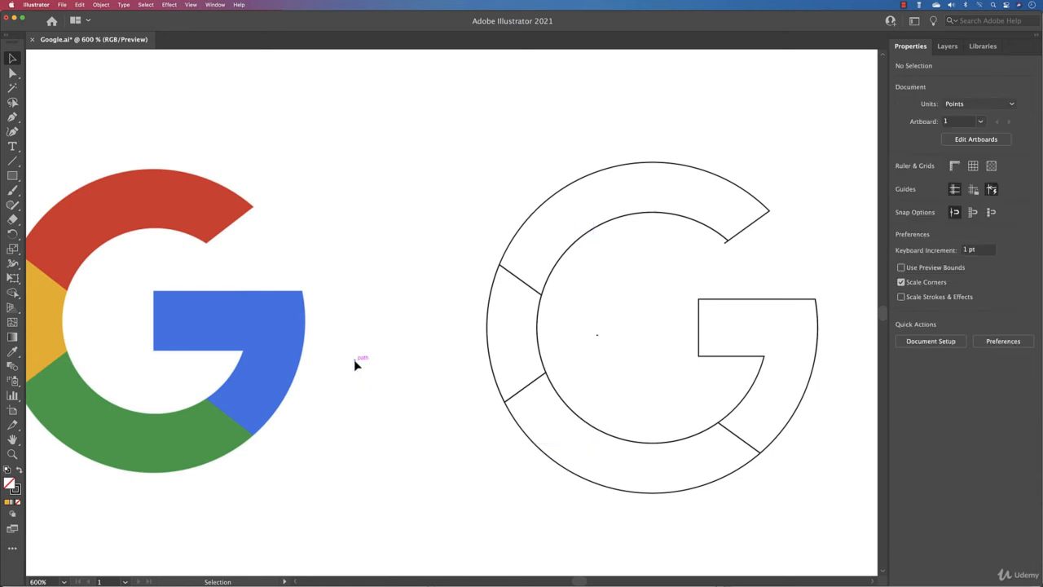
Delete the stray tail at the upper arc's inner end and the stray point inside the ring.
left_click(727, 244)
key("Delete")
left_click_drag(593, 317, 634, 382)
key("Delete")
Select and delete the leftover open path running along the G's inner circle.
left_click_drag(467, 266, 507, 342)
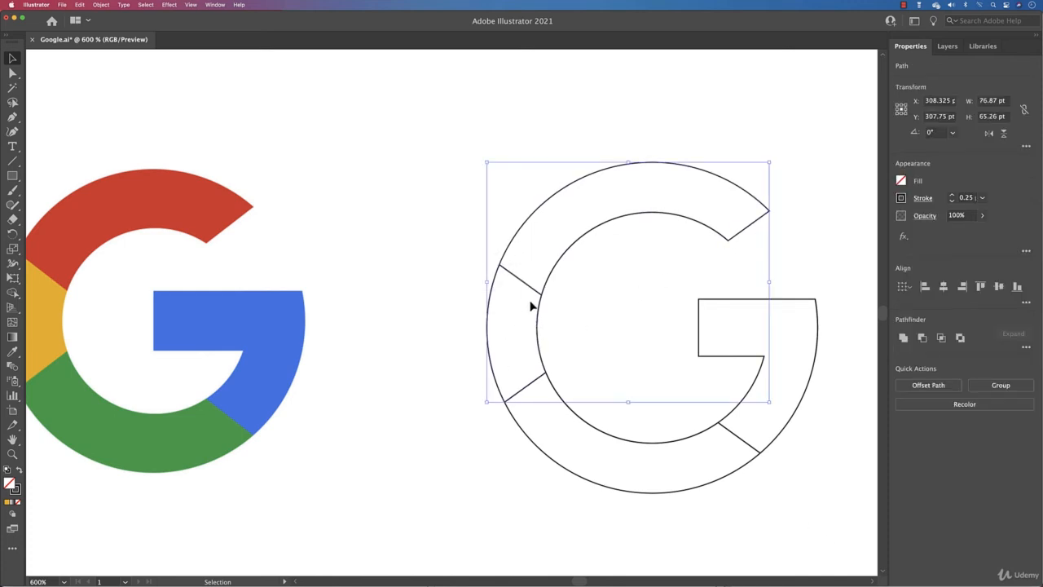
left_click(435, 314)
left_click(532, 291)
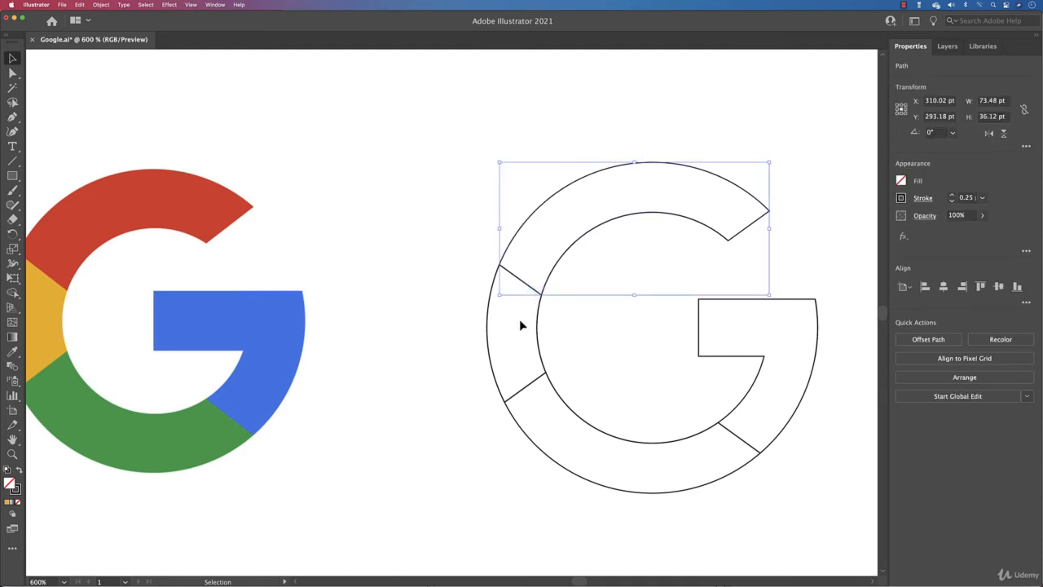
left_click(539, 343)
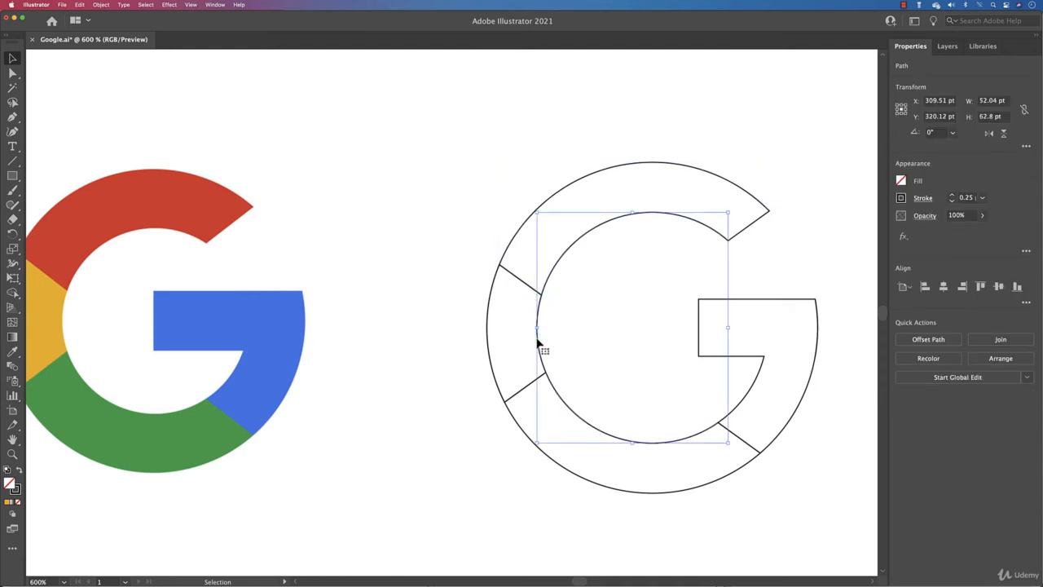
key("super+shift+a")
Check for leftover paths by moving the lower arc and the crossbar piece aside, undoing each move.
left_click(537, 344)
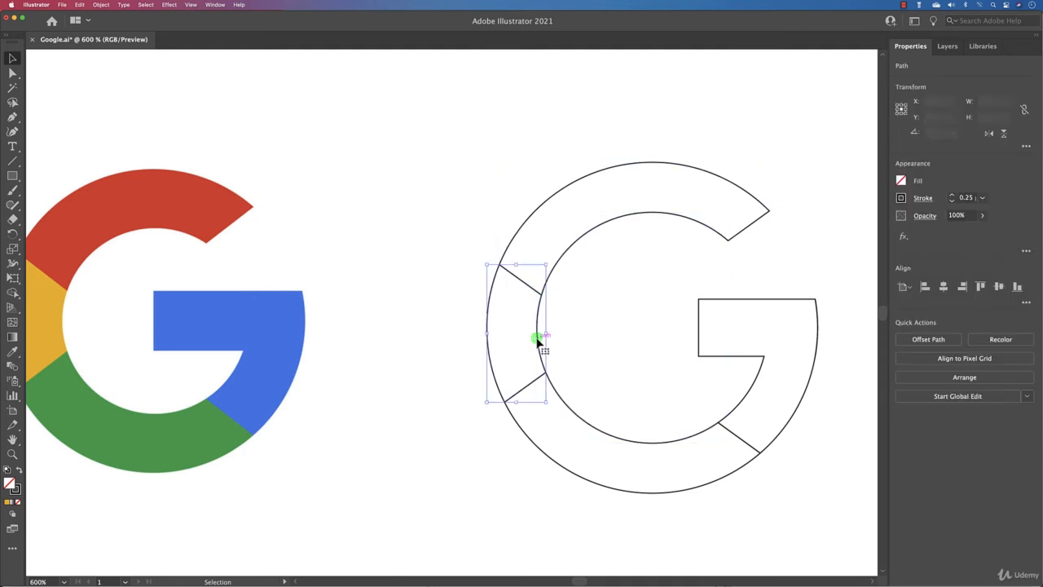
left_click(615, 439)
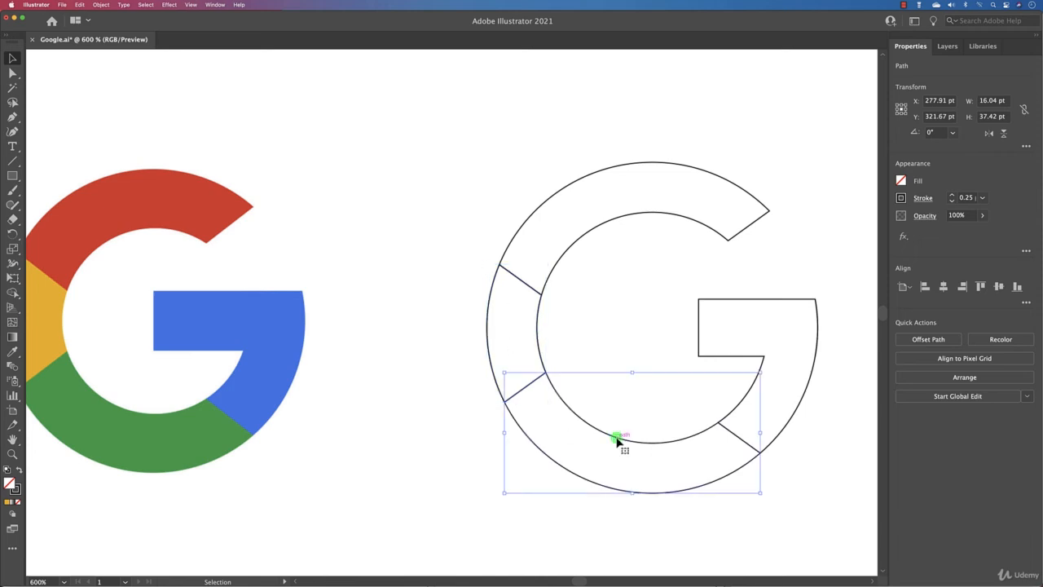
left_click_drag(617, 439, 620, 413)
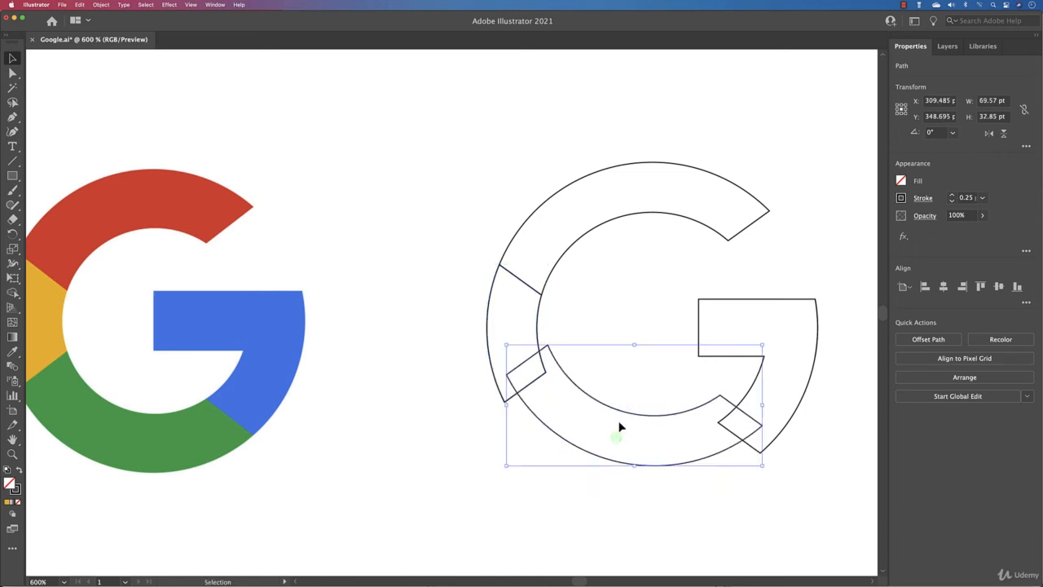
key("super+z")
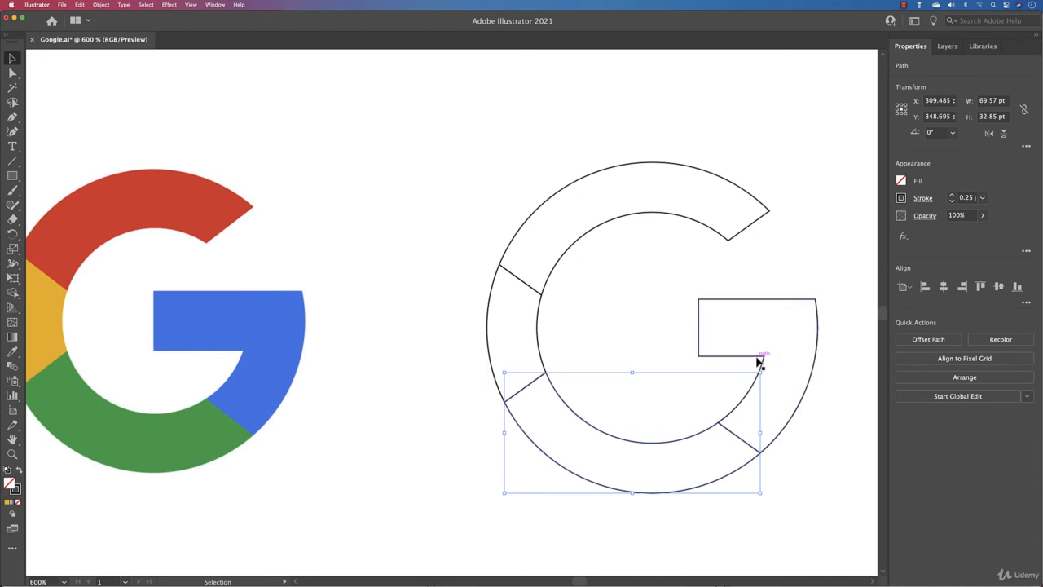
left_click_drag(757, 357, 803, 336)
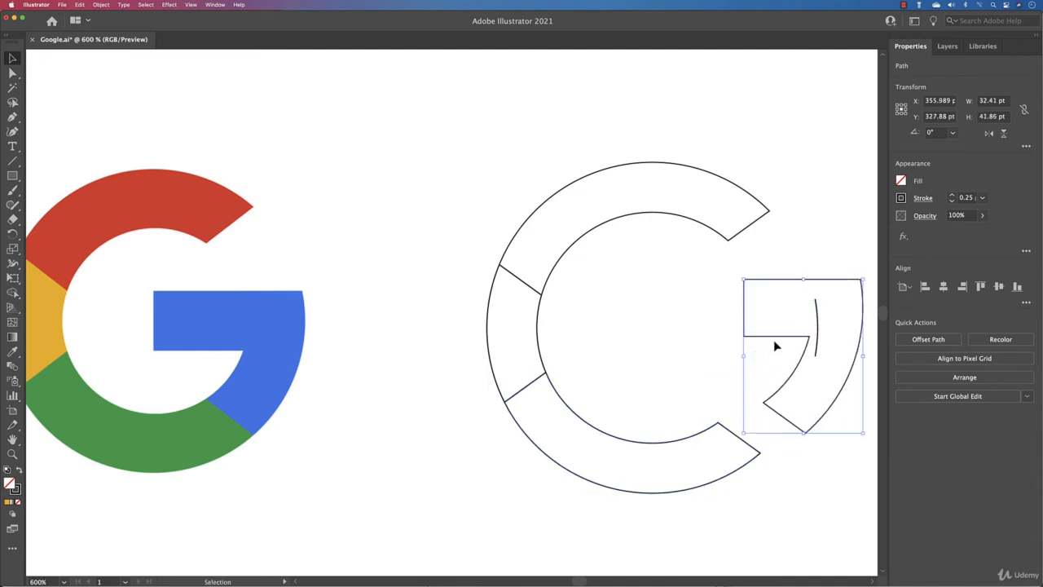
key("super+z")
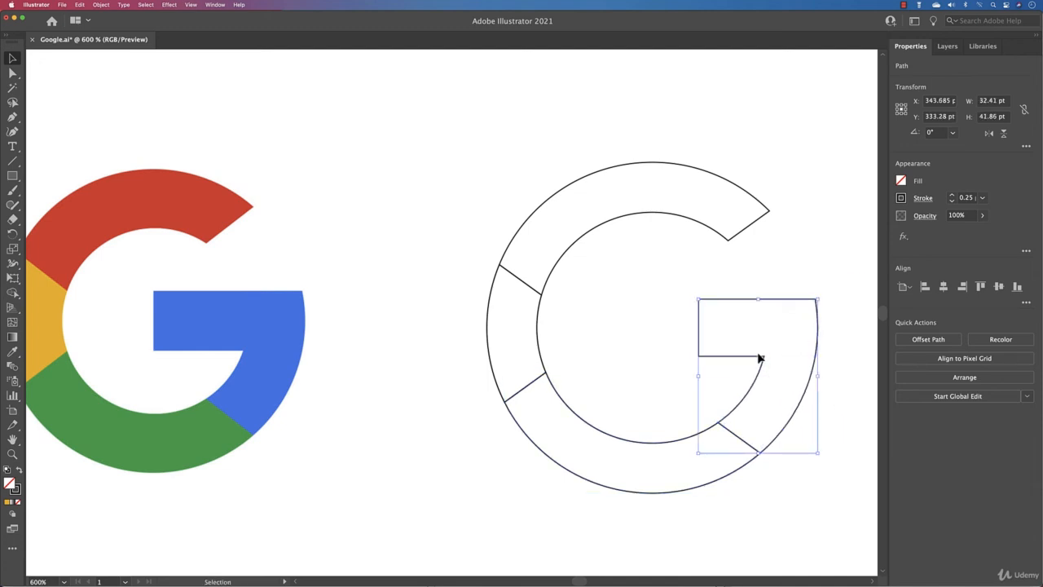
Delete the leftover curve behind the crossbar piece's outer edge, moving the piece aside and back into place.
left_click_drag(759, 358, 699, 357)
left_click(815, 315)
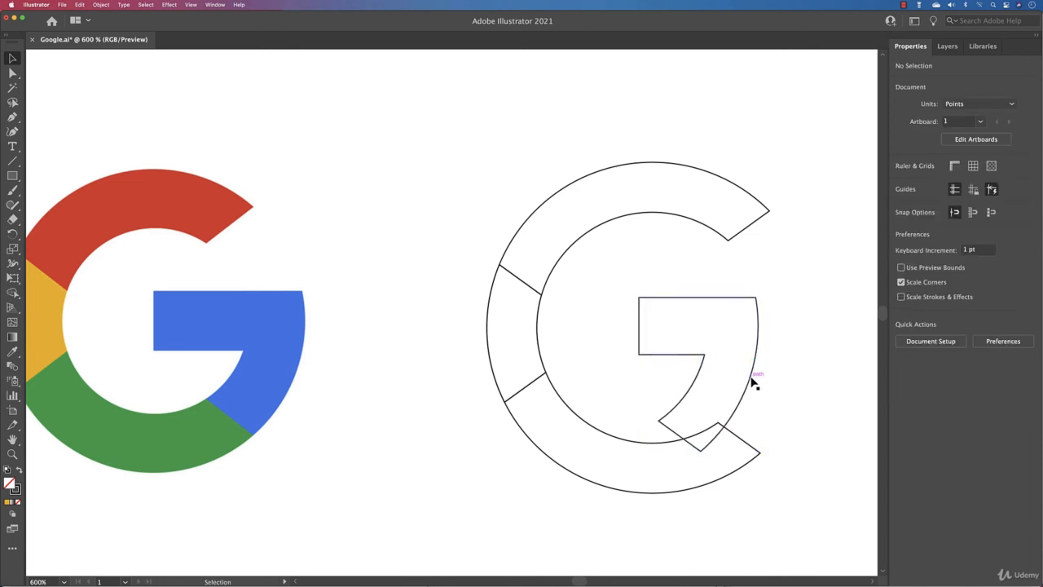
left_click_drag(757, 379, 814, 382)
left_click(821, 423)
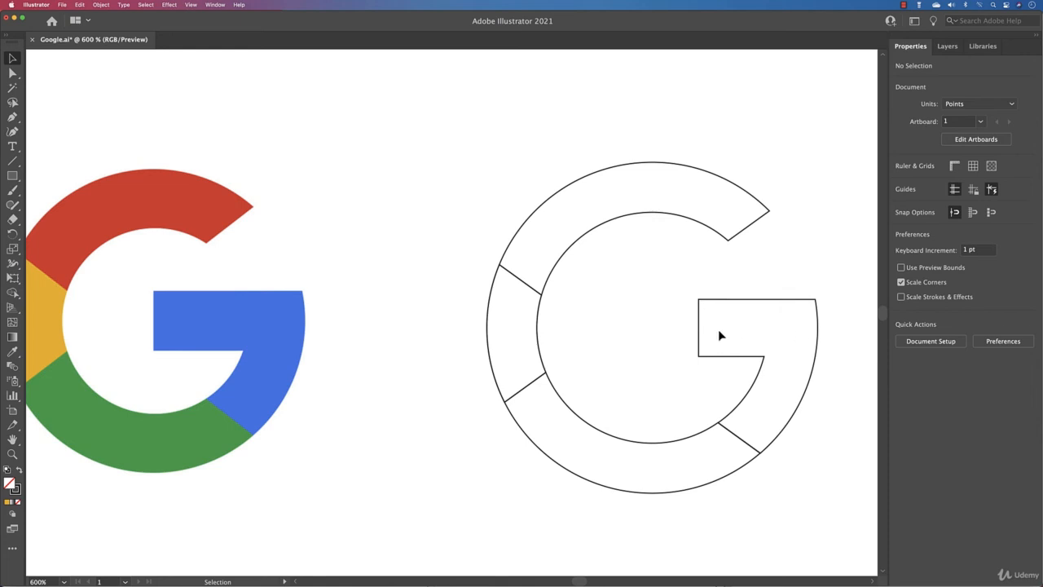
Select the G's upper arc and apply the reference logo's red to it with the Eyedropper.
left_click_drag(479, 157, 786, 481)
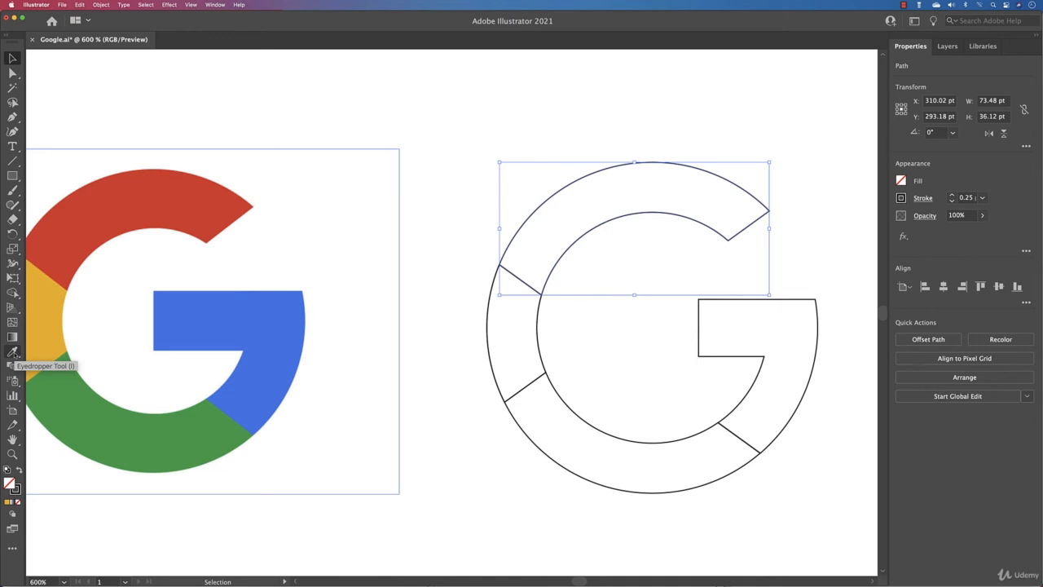
left_click(523, 165)
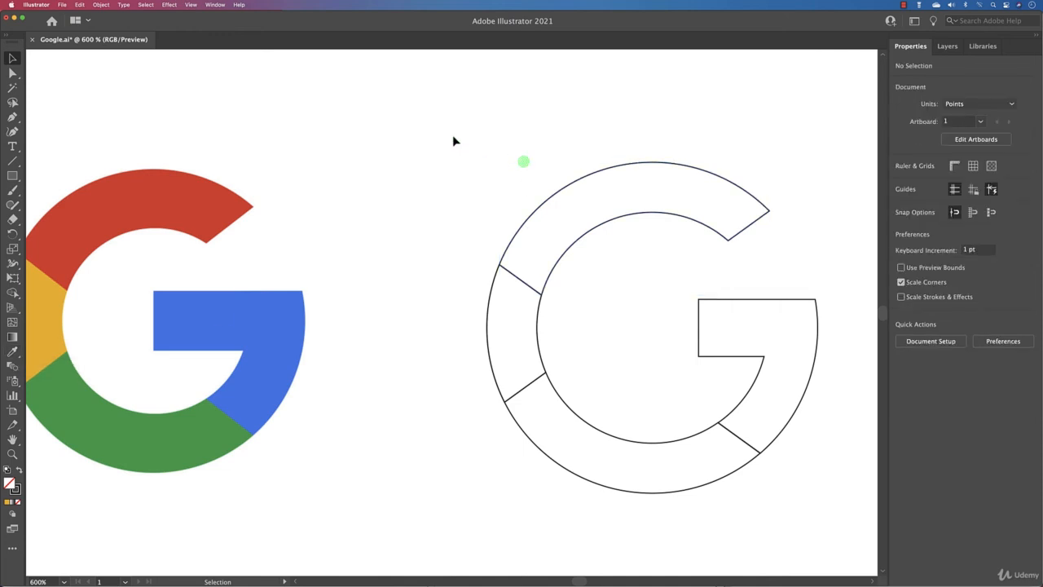
left_click_drag(453, 140, 615, 221)
key("i")
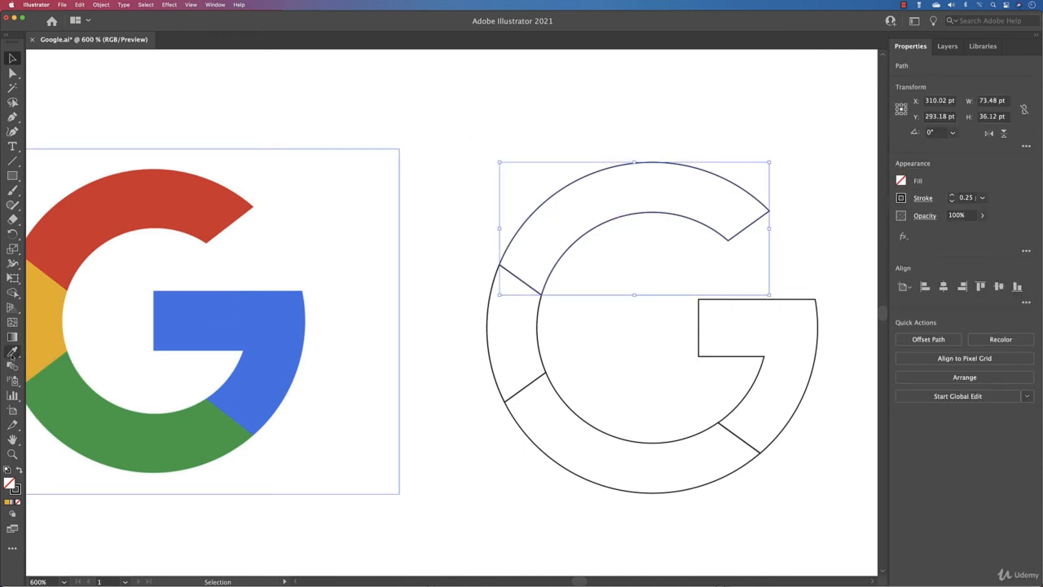
left_click(168, 202)
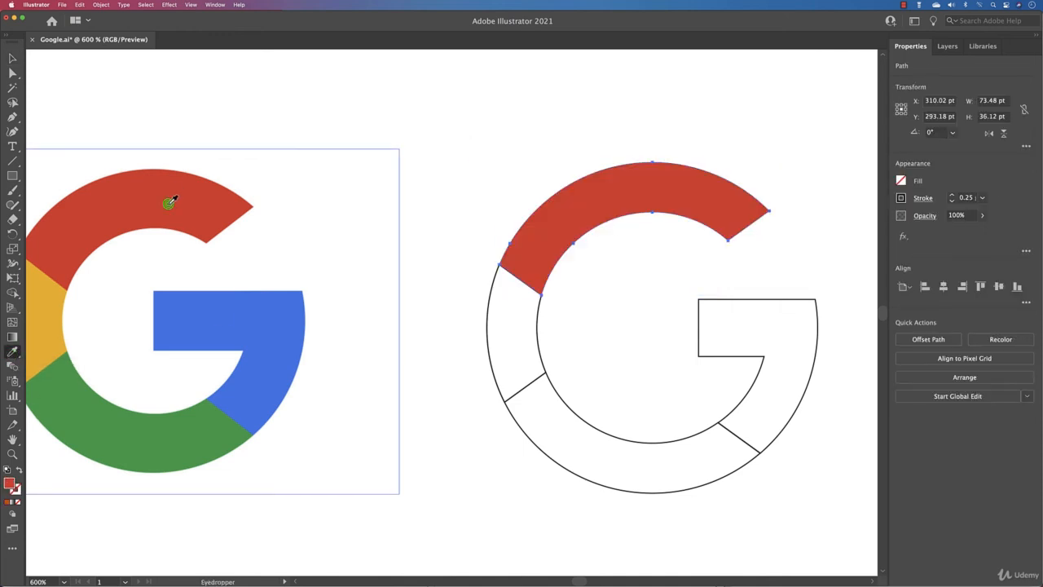
Apply the reference logo's yellow to the G's left segment with the Eyedropper.
key("v")
left_click(538, 332)
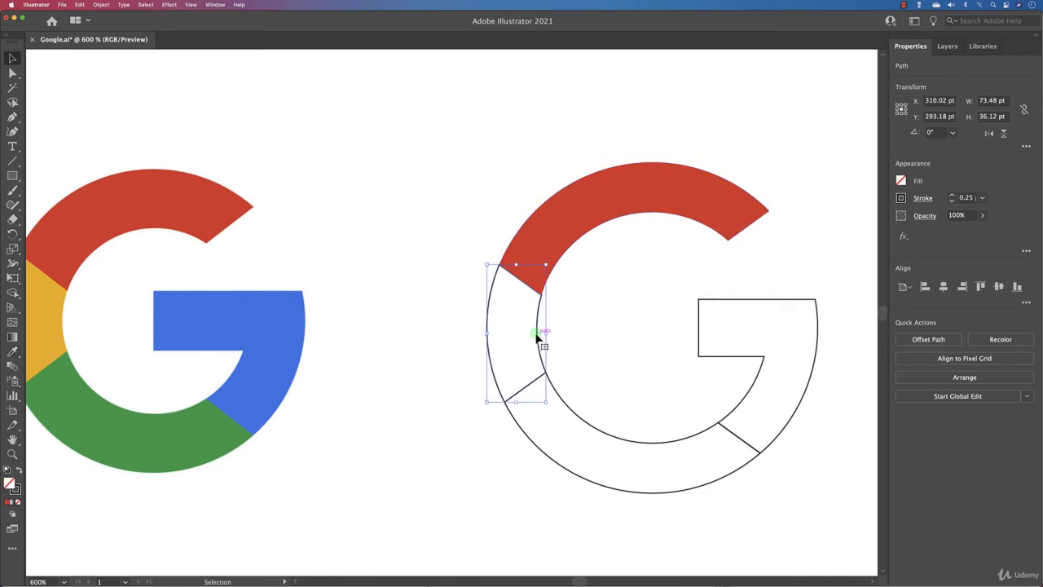
left_click(14, 351)
left_click(46, 333)
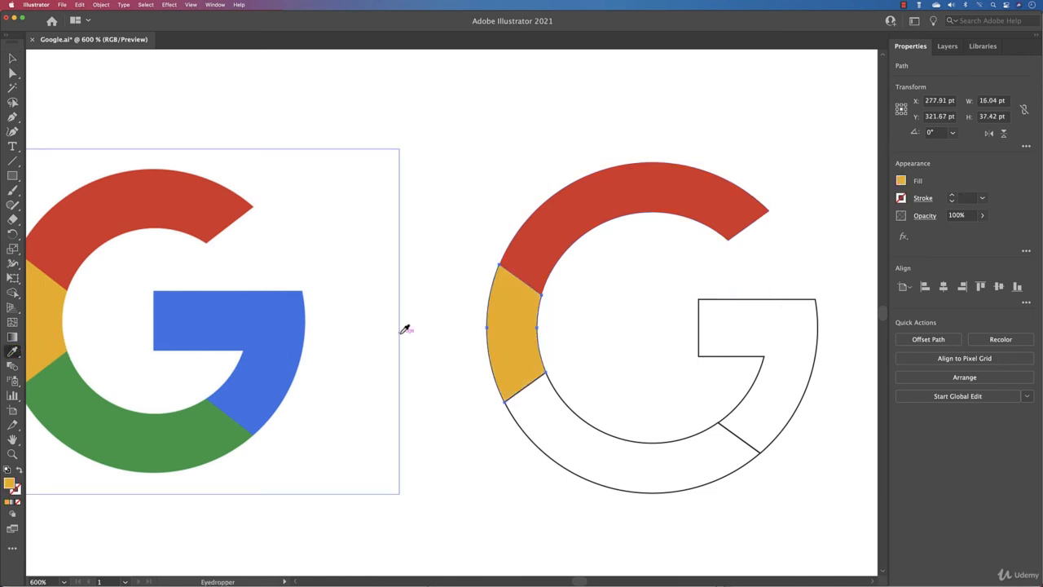
Apply the reference logo's green to the G's lower arc with the Eyedropper.
key("v")
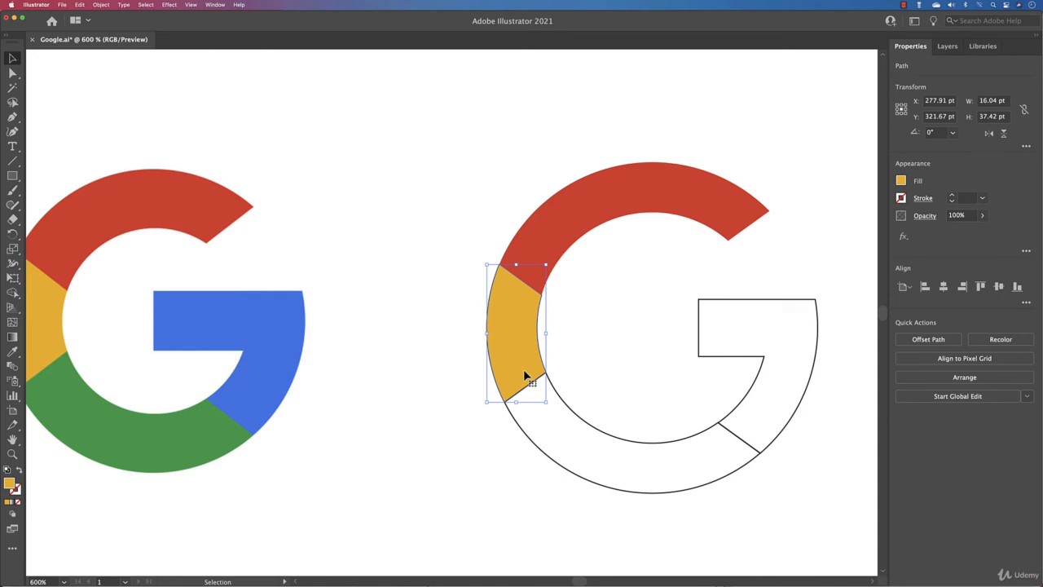
left_click(578, 421)
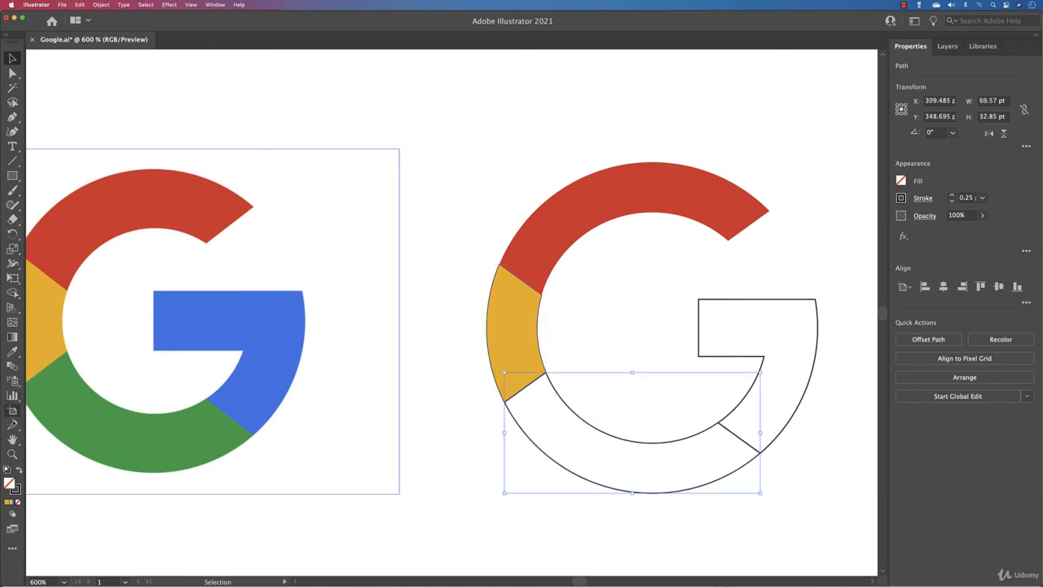
left_click(14, 351)
left_click(79, 412)
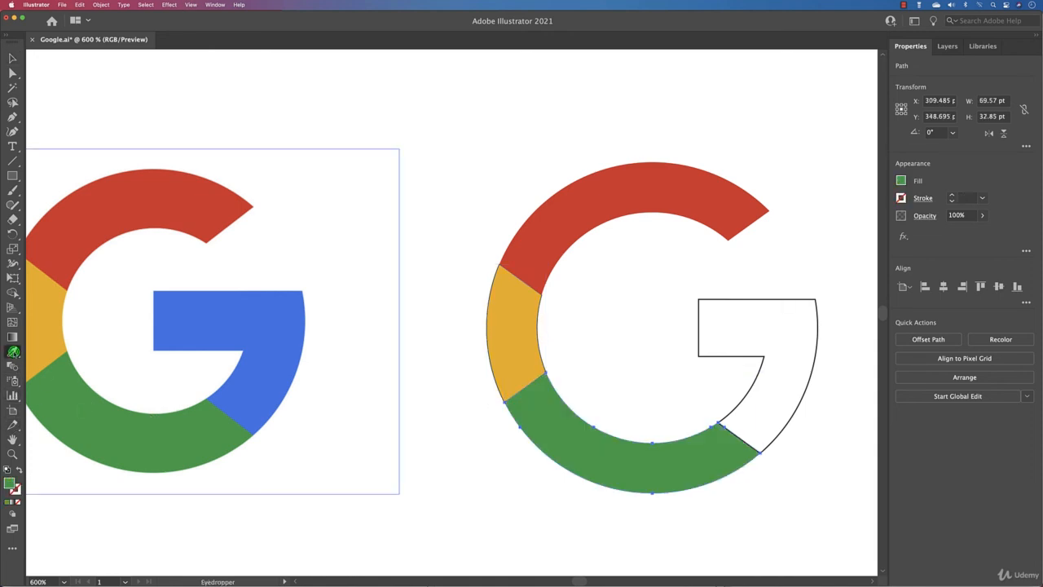
Apply the reference logo's blue to the crossbar and right arc piece with the Eyedropper.
left_click(14, 351)
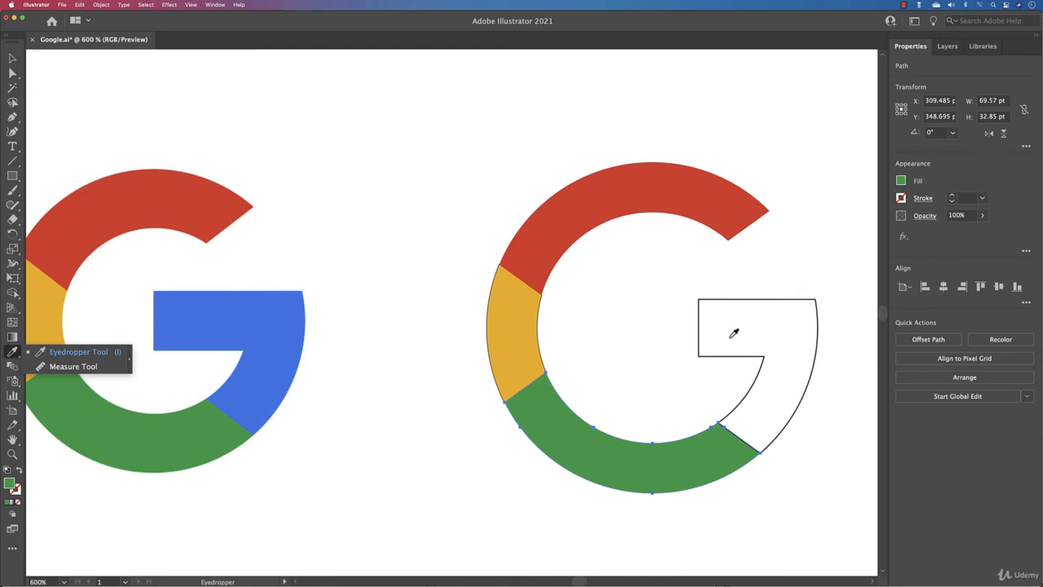
key("v")
left_click(818, 331)
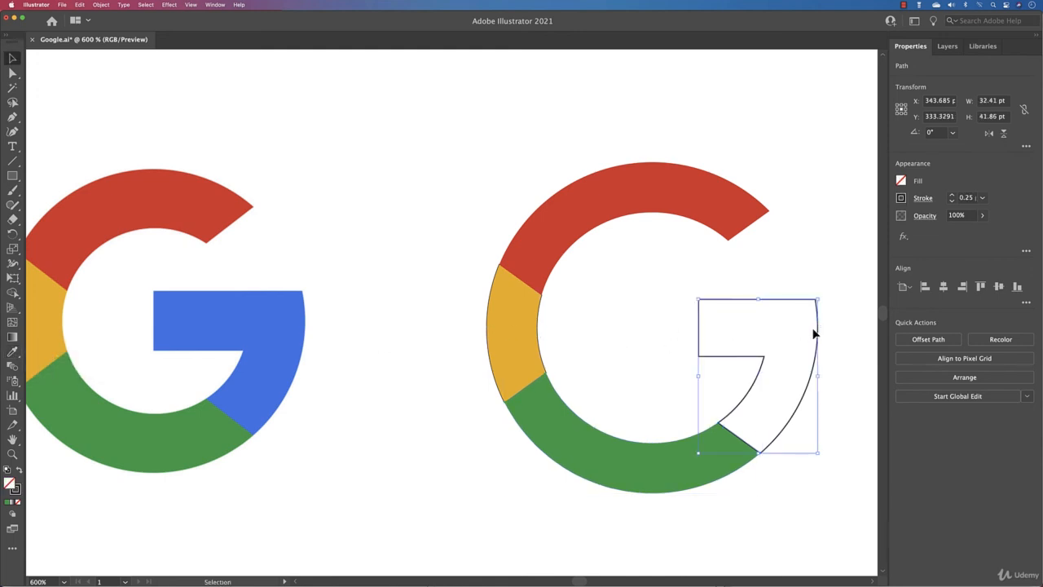
key("i")
left_click(282, 351)
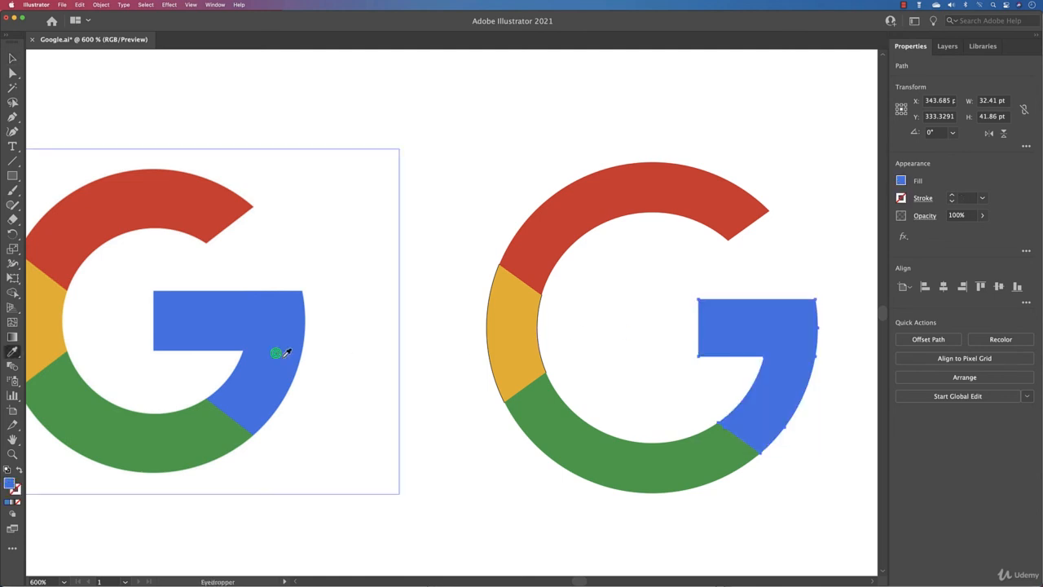
Select all segments of the recreated G and set their stroke weight to 0 to remove the outlines.
left_click(12, 58)
left_click(314, 112)
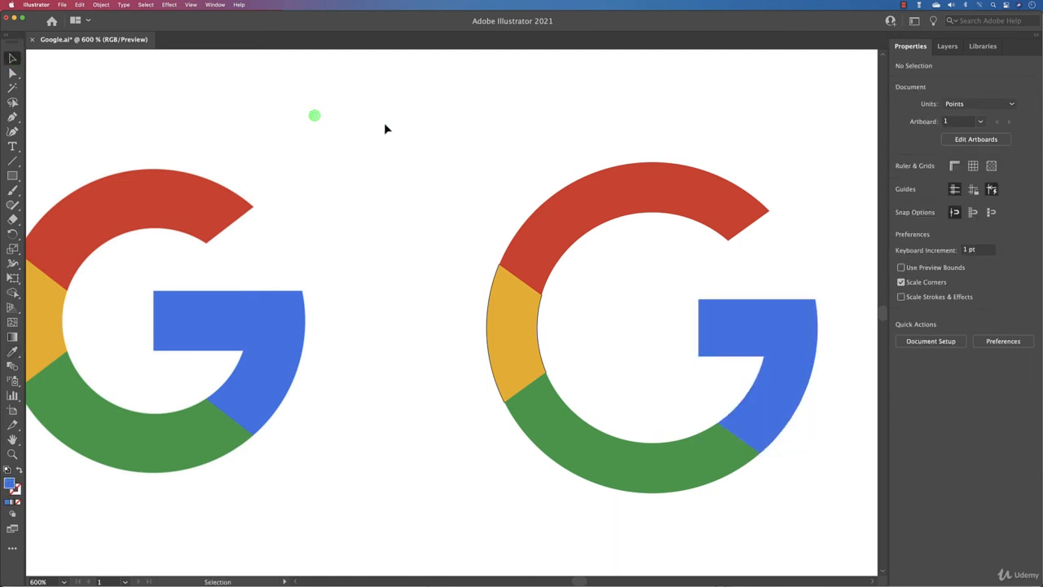
left_click_drag(383, 122, 836, 530)
left_click(967, 200)
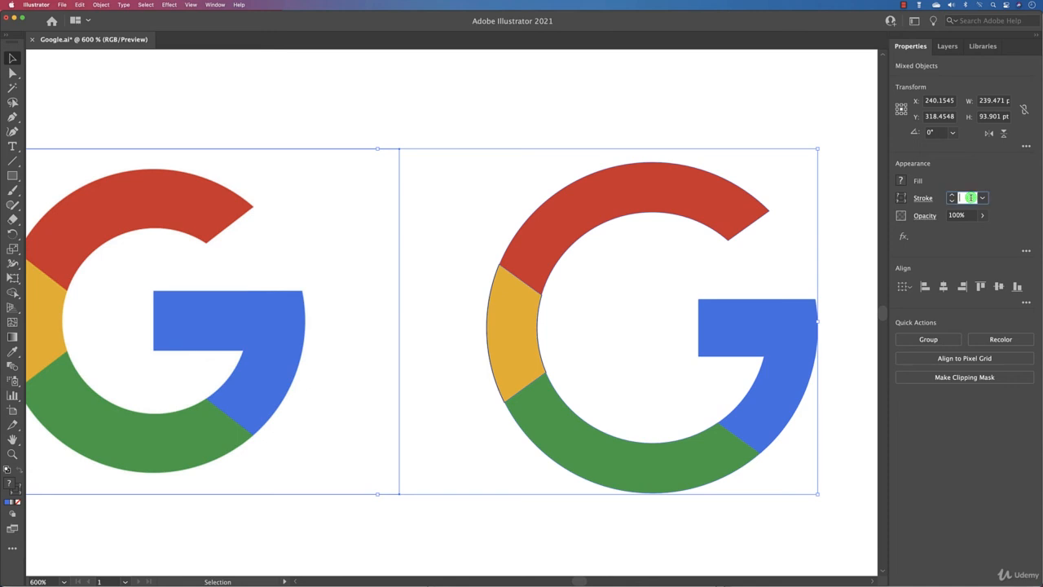
type("0")
key("Return")
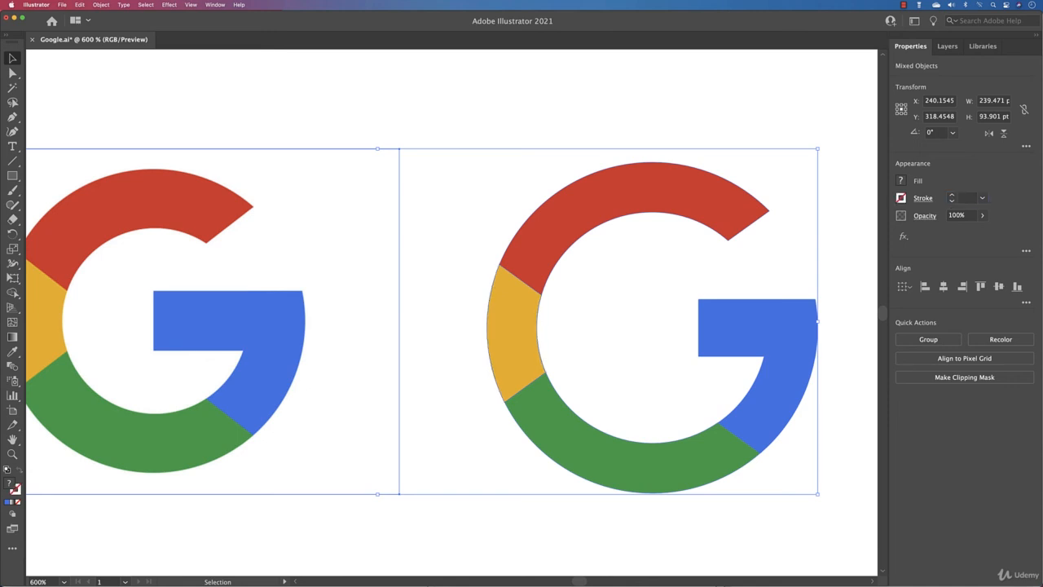
left_click(723, 122)
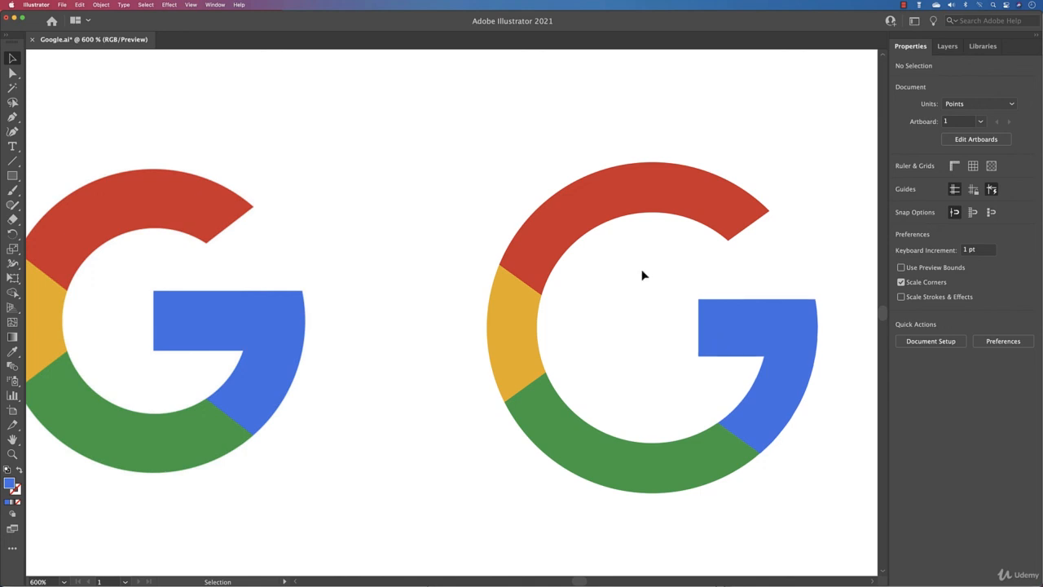
Select the complete set of construction outlines beside the finished logo for a closer look, and save the document.
scroll(642, 275, "down", 5)
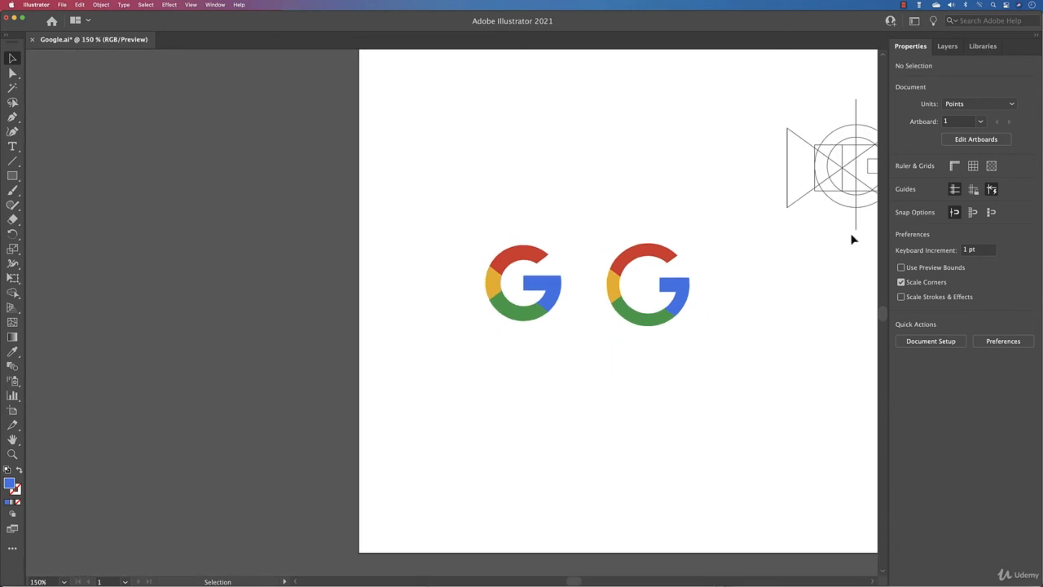
left_click_drag(826, 214, 358, 300)
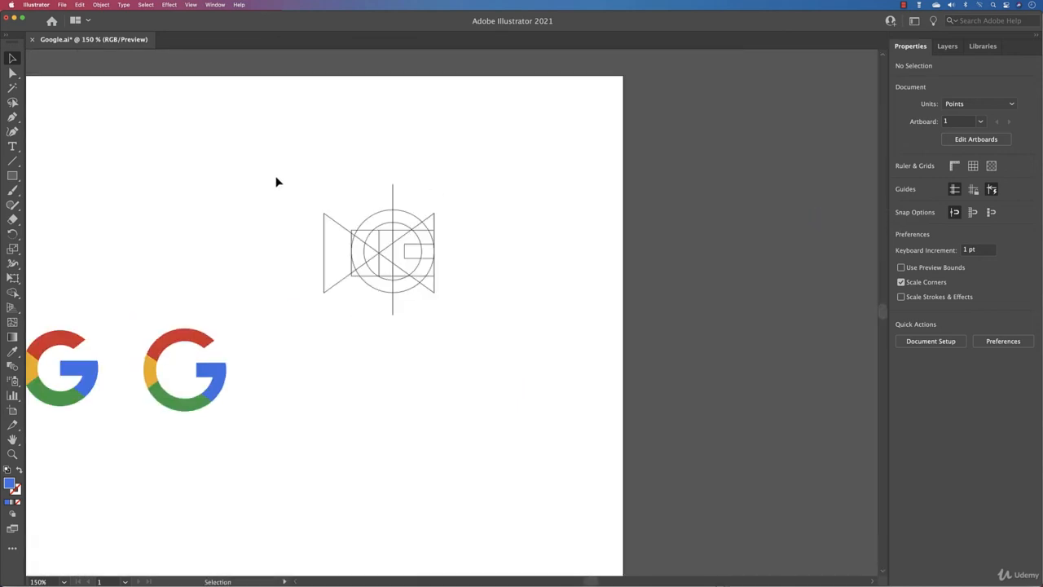
left_click_drag(276, 181, 440, 320)
scroll(408, 296, "up", 5)
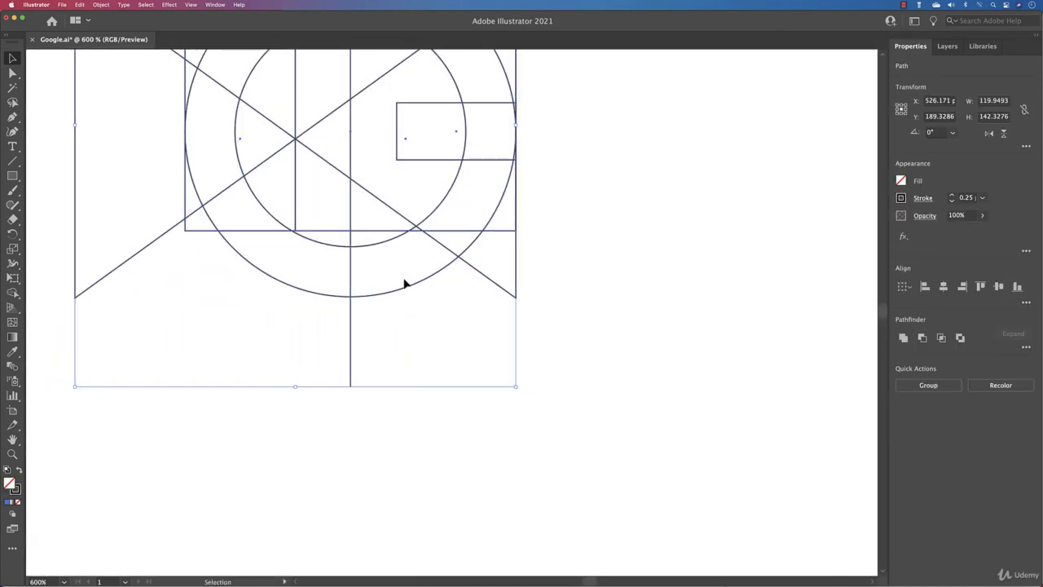
scroll(404, 283, "up", 5)
scroll(404, 282, "left", 4)
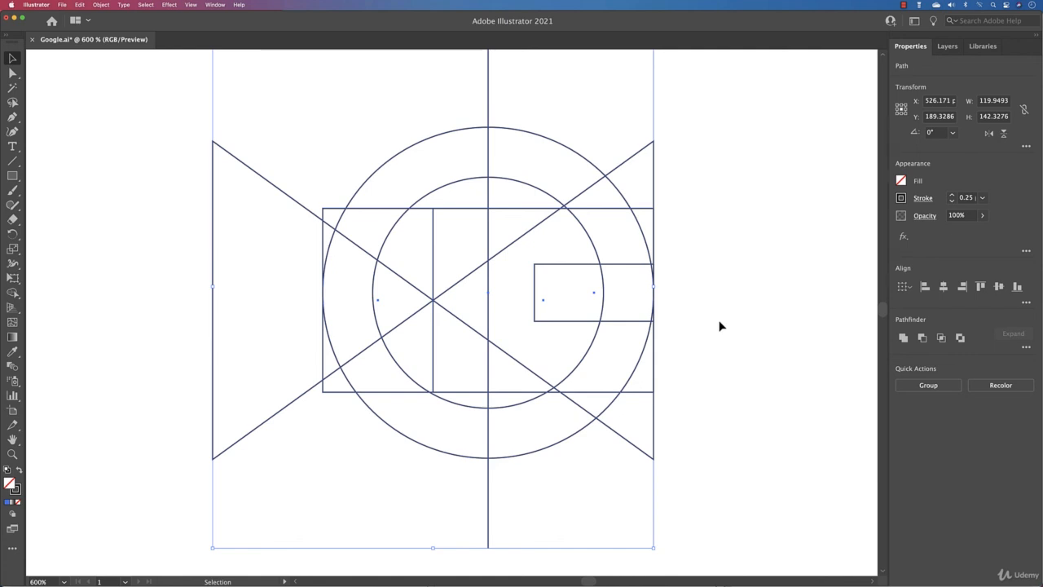
key("super+s")
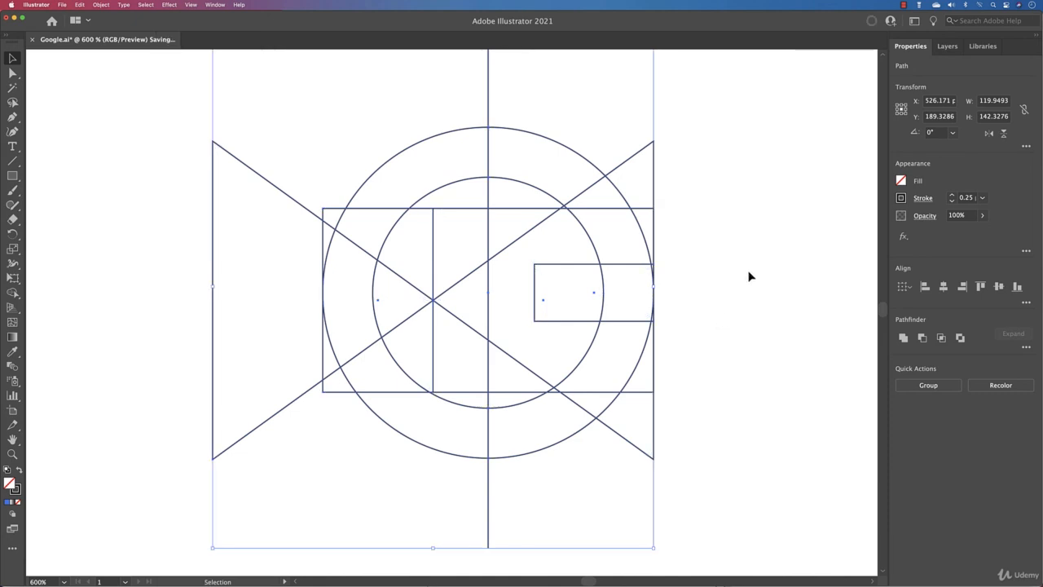
left_click(904, 6)
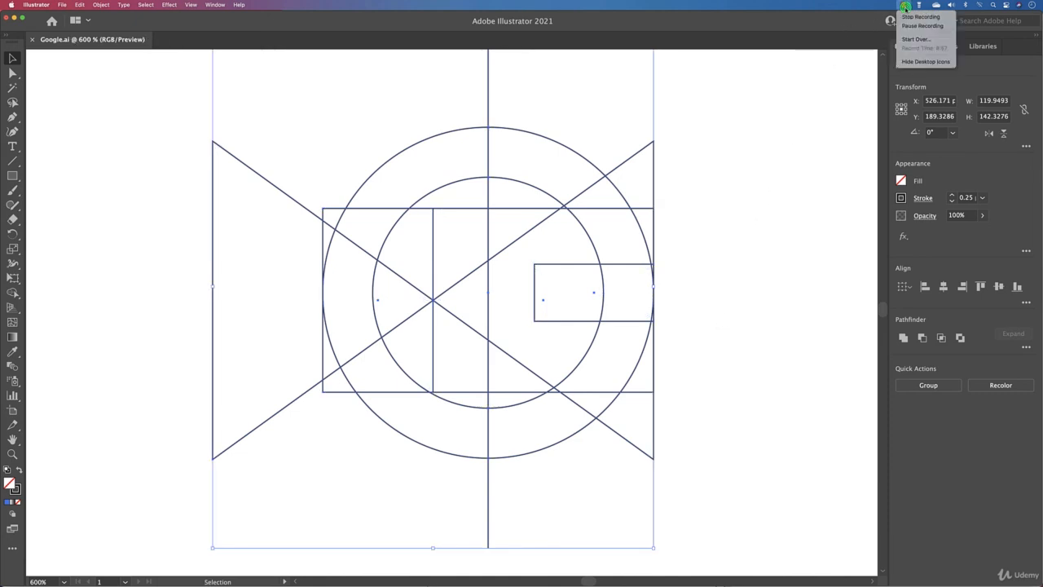
left_click(915, 39)
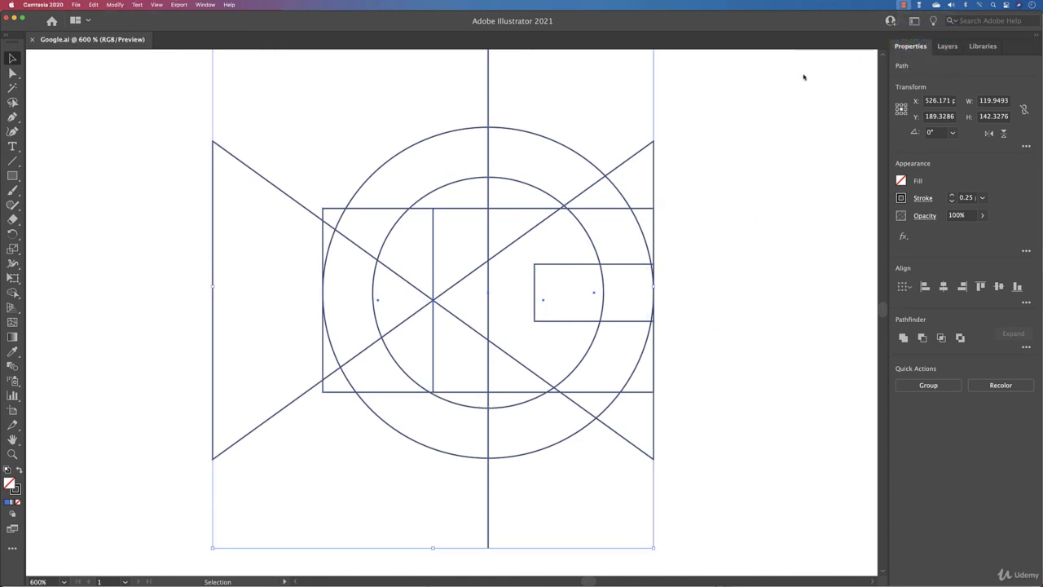
left_click(564, 204)
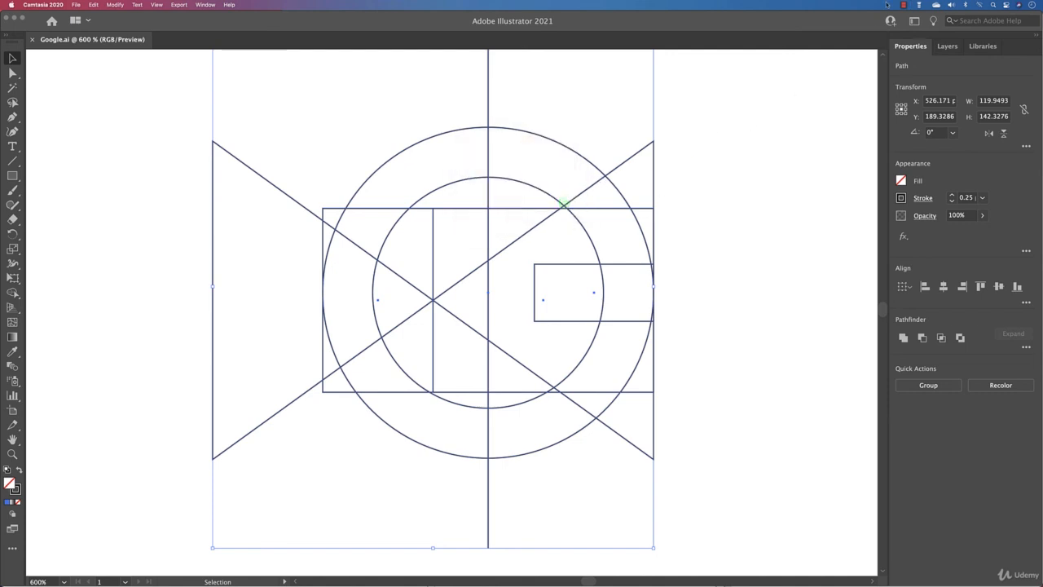